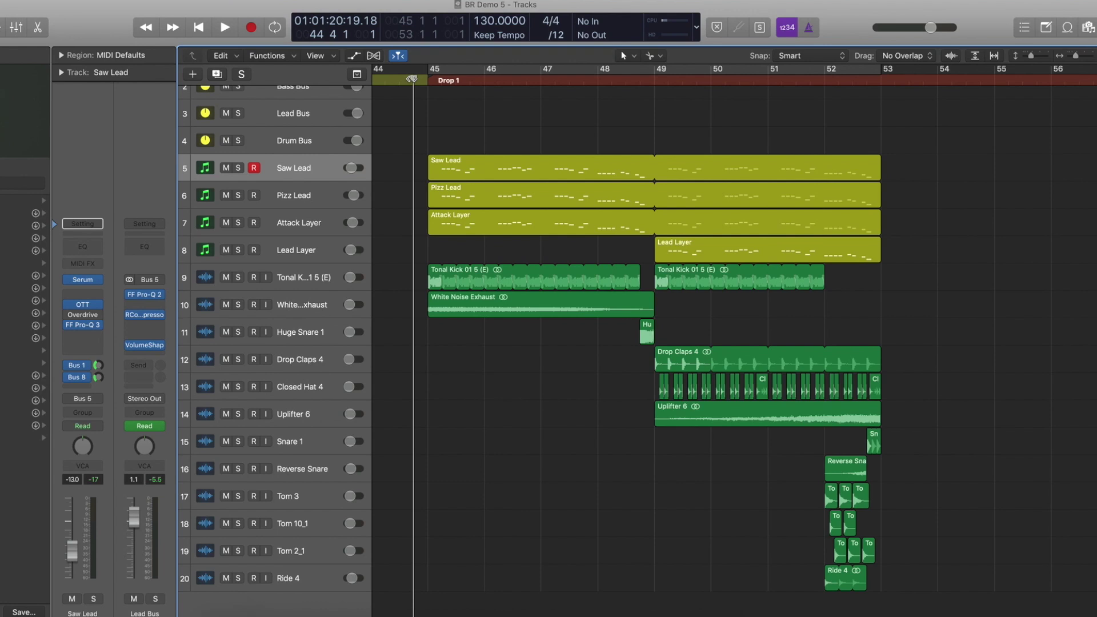
Play the drop from just before bar 45.
{"action": "left_click_drag", "start_coordinate": [411, 79], "coordinate": [418, 80]}
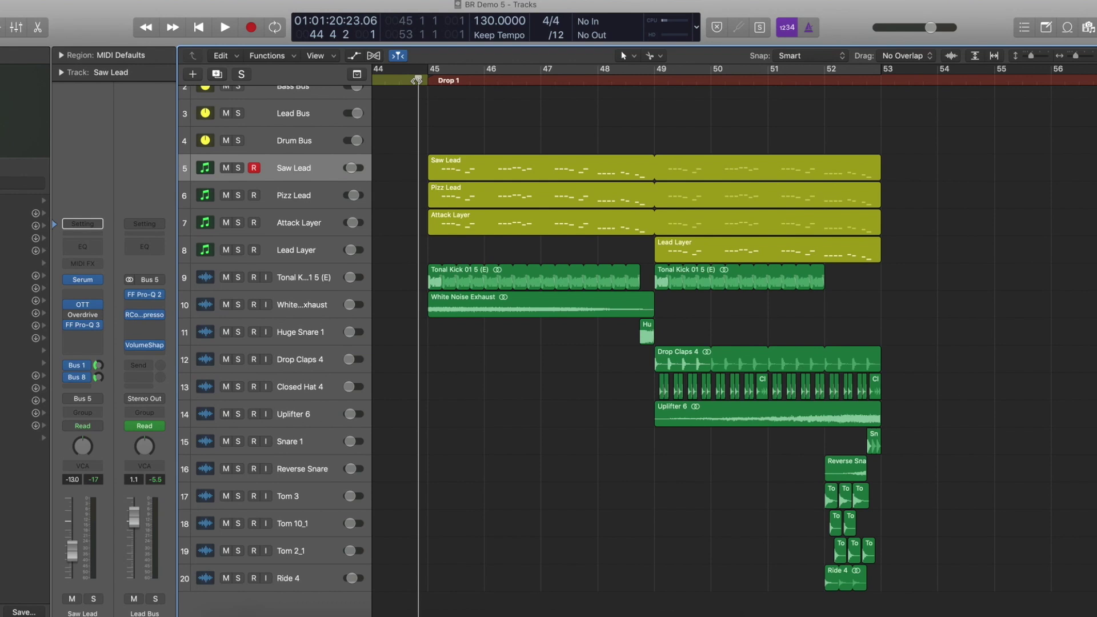
{"action": "key", "text": "space"}
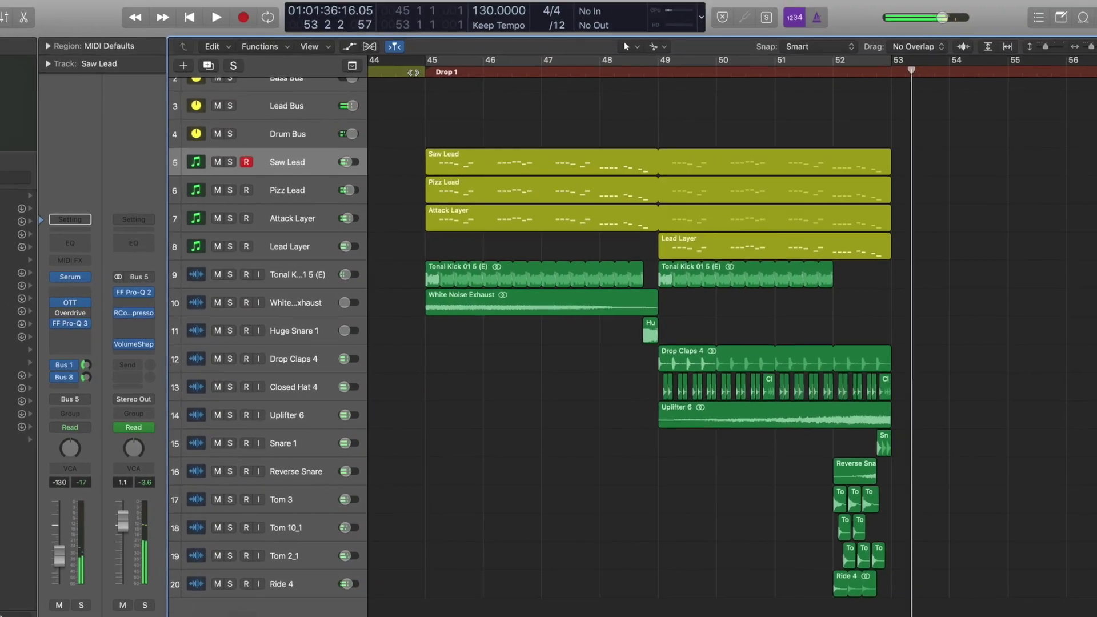
Show the file browser and audition the Tonal Kick 01 samples in the Tonal Kicks folder.
{"action": "key", "text": "f"}
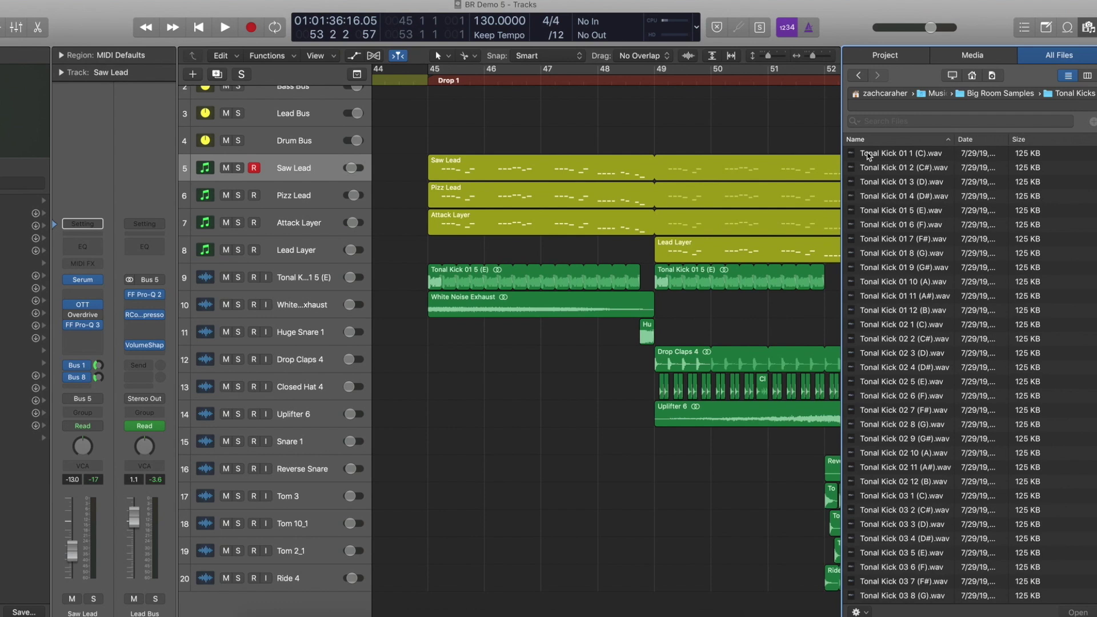
{"action": "left_click", "coordinate": [869, 155]}
{"action": "left_click", "coordinate": [884, 169]}
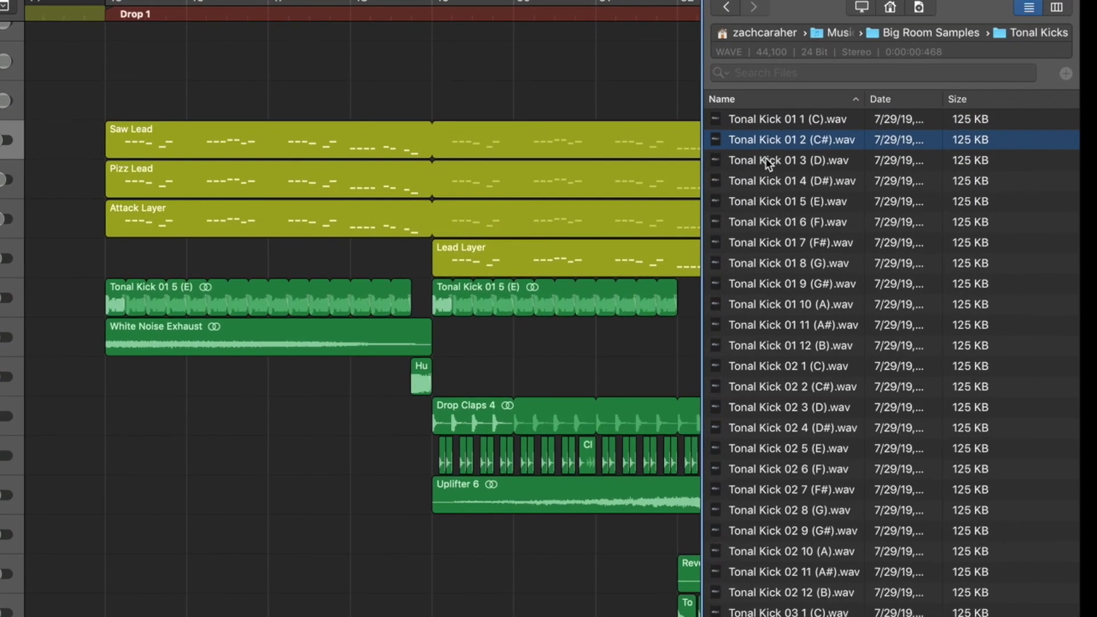
{"action": "left_click", "coordinate": [887, 183]}
{"action": "left_click", "coordinate": [887, 198]}
{"action": "left_click", "coordinate": [765, 190]}
{"action": "left_click", "coordinate": [764, 256]}
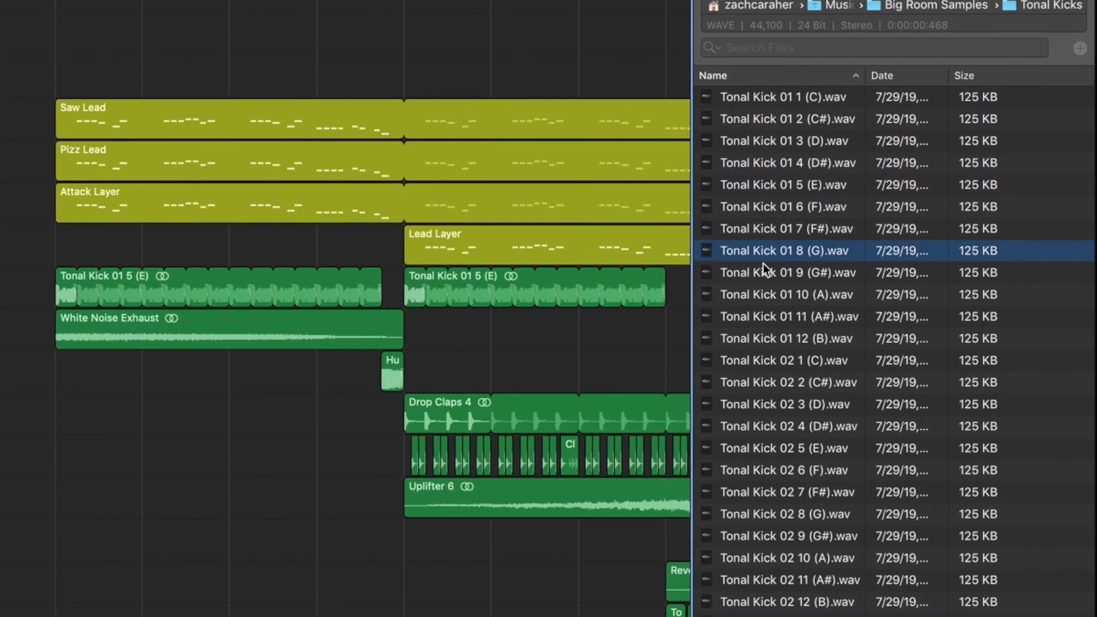
Audition more samples further down the Tonal Kicks folder.
{"action": "left_click", "coordinate": [766, 344]}
{"action": "left_click", "coordinate": [761, 351]}
{"action": "left_click", "coordinate": [763, 373]}
{"action": "left_click", "coordinate": [765, 418]}
{"action": "left_click", "coordinate": [768, 484]}
{"action": "left_click", "coordinate": [774, 589]}
{"action": "scroll", "coordinate": [774, 587], "scroll_direction": "down", "scroll_amount": 5}
{"action": "left_click", "coordinate": [772, 572]}
{"action": "left_click", "coordinate": [790, 436]}
{"action": "left_click", "coordinate": [809, 547]}
{"action": "scroll", "coordinate": [804, 570], "scroll_direction": "down", "scroll_amount": 4}
{"action": "left_click", "coordinate": [804, 569]}
{"action": "left_click", "coordinate": [803, 615]}
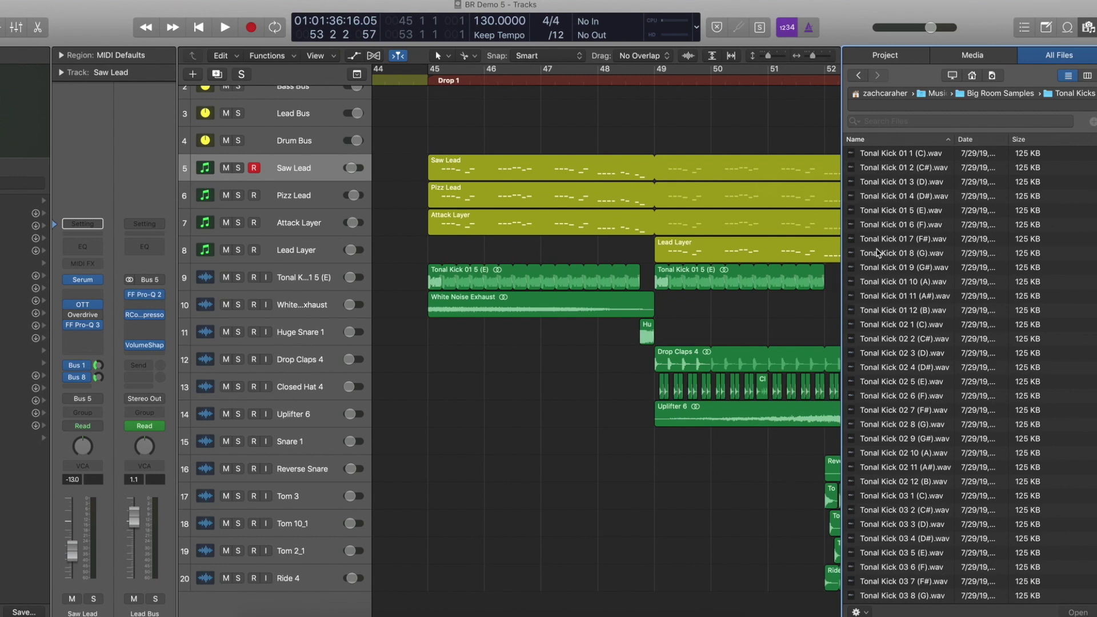
Add Tonal Kick 01 3 (D) at bar 45 on its own track, placed directly below the Tonal Kick 01 5 (E) track.
{"action": "left_click", "coordinate": [895, 183]}
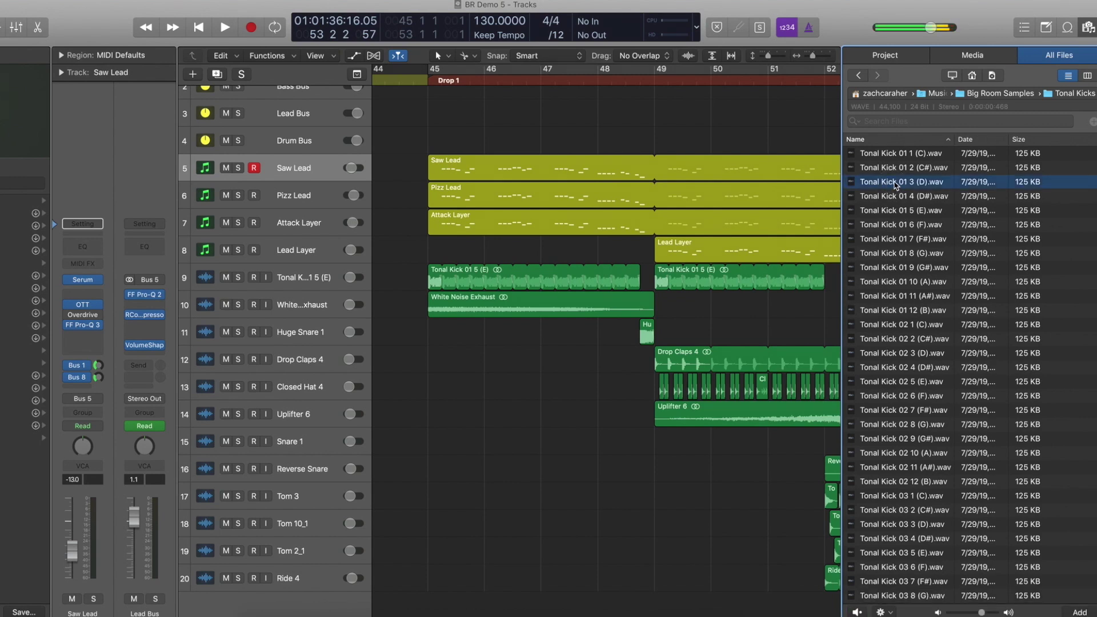
{"action": "scroll", "coordinate": [883, 217], "scroll_direction": "down", "scroll_amount": 5}
{"action": "scroll", "coordinate": [872, 241], "scroll_direction": "up", "scroll_amount": 5}
{"action": "left_click_drag", "start_coordinate": [894, 182], "coordinate": [439, 603]}
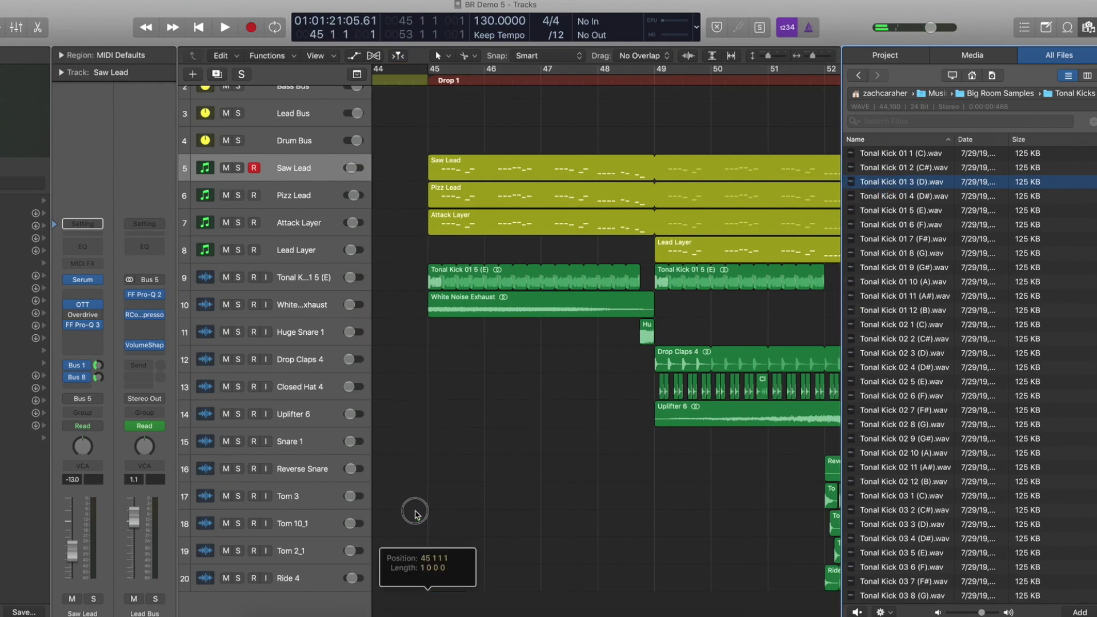
{"action": "left_click_drag", "start_coordinate": [316, 597], "coordinate": [315, 300]}
{"action": "left_click", "coordinate": [415, 293]}
{"action": "left_click", "coordinate": [435, 308]}
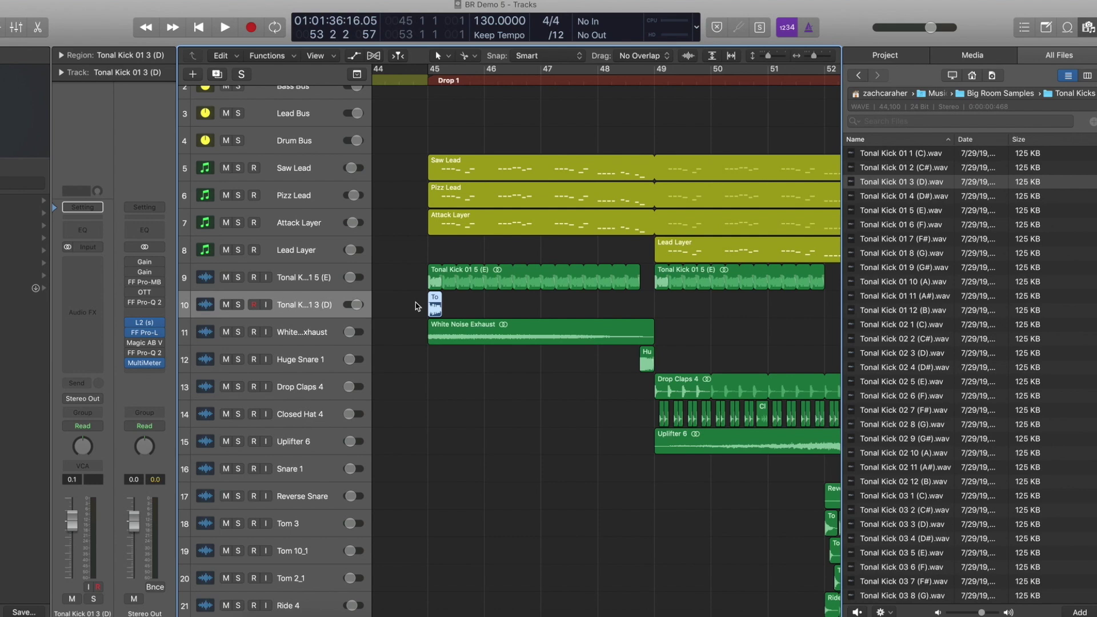
Adjust the fade-out of the Tonal Kick 01 3 (D) region.
{"action": "scroll", "coordinate": [415, 301], "scroll_direction": "up", "scroll_amount": 5}
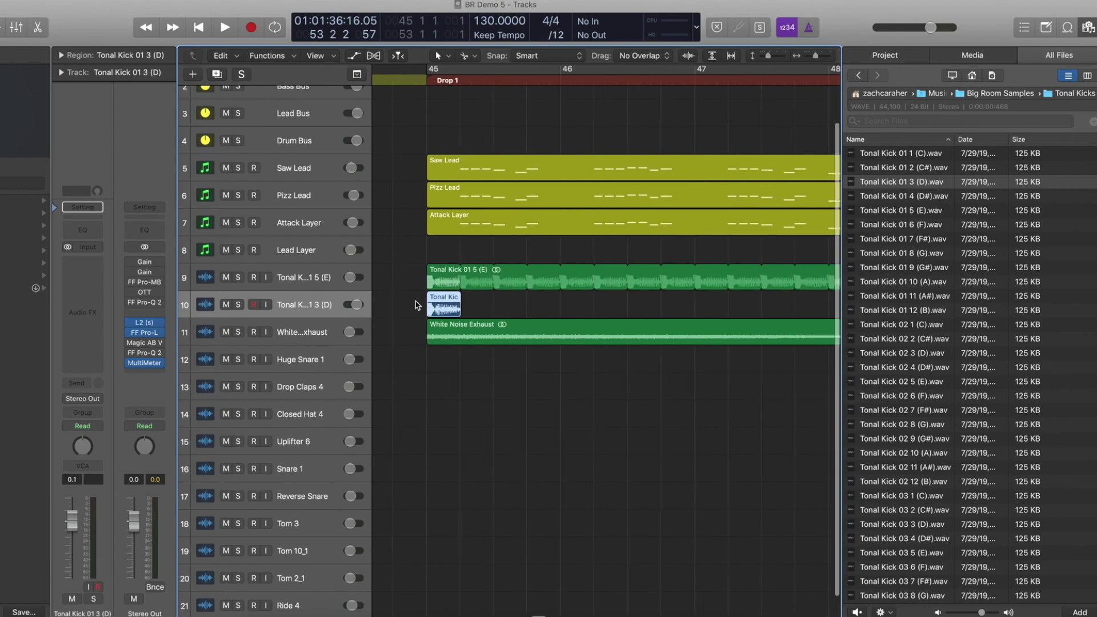
{"action": "left_click", "coordinate": [61, 56]}
{"action": "left_click_drag", "start_coordinate": [115, 205], "coordinate": [116, 188]}
{"action": "left_click", "coordinate": [61, 55]}
Loop the Tonal Kick 01 3 (D) region to match the original kick, then copy it to bar 49 with its loop ending at bar 52.
{"action": "left_click_drag", "start_coordinate": [466, 296], "coordinate": [561, 295]}
{"action": "scroll", "coordinate": [650, 293], "scroll_direction": "down", "scroll_amount": 5}
{"action": "left_click_drag", "start_coordinate": [425, 310], "coordinate": [573, 309]}
{"action": "left_click_drag", "start_coordinate": [708, 296], "coordinate": [680, 296]}
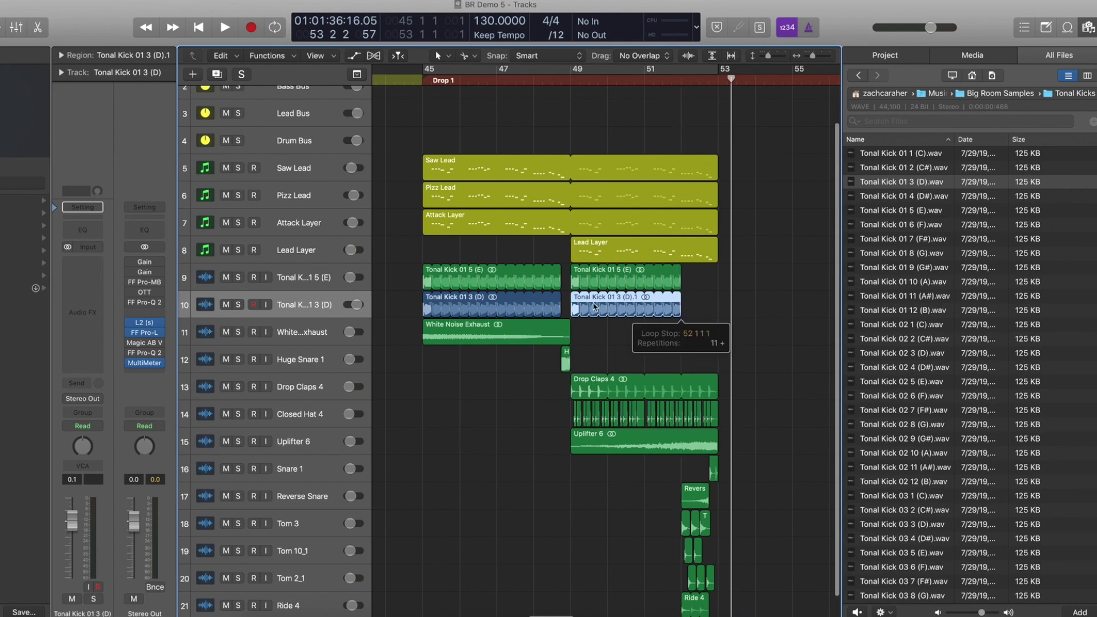
Mute the Tonal Kick 01 5 (E) track and transpose all notes of the lead regions down two semitones.
{"action": "left_click", "coordinate": [227, 278]}
{"action": "left_click_drag", "start_coordinate": [406, 132], "coordinate": [612, 245]}
{"action": "key", "text": "p"}
{"action": "key", "text": "super+a"}
{"action": "key", "text": "alt+Down"}
{"action": "key", "text": "alt+Down"}
{"action": "key", "text": "p"}
Play the drop with the D kick and the transposed leads.
{"action": "left_click", "coordinate": [405, 183]}
{"action": "key", "text": "space"}
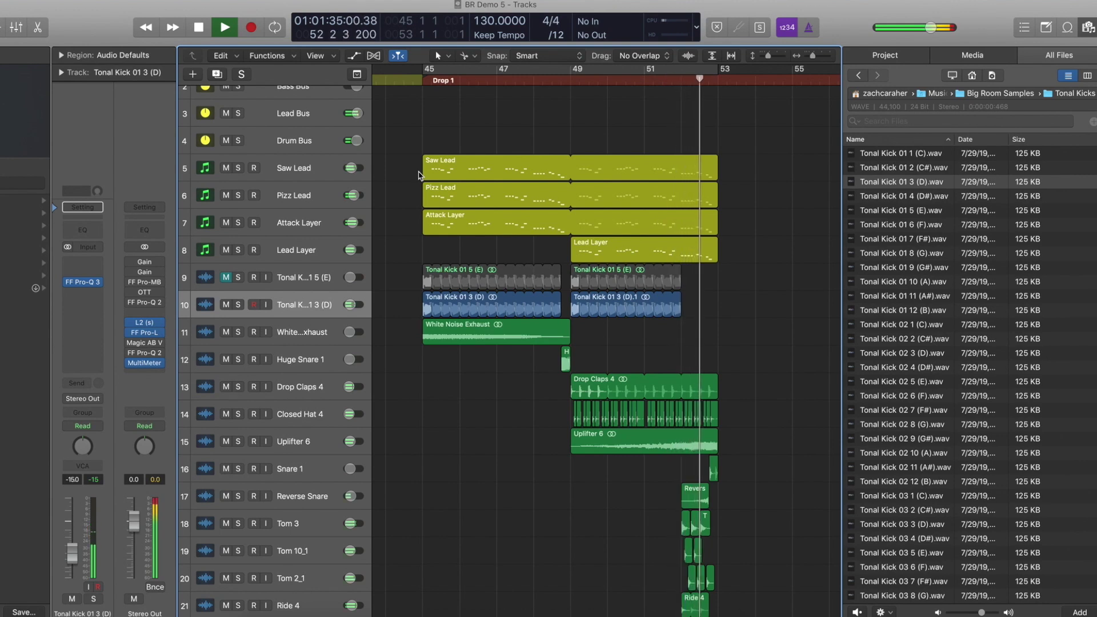
{"action": "key", "text": "space"}
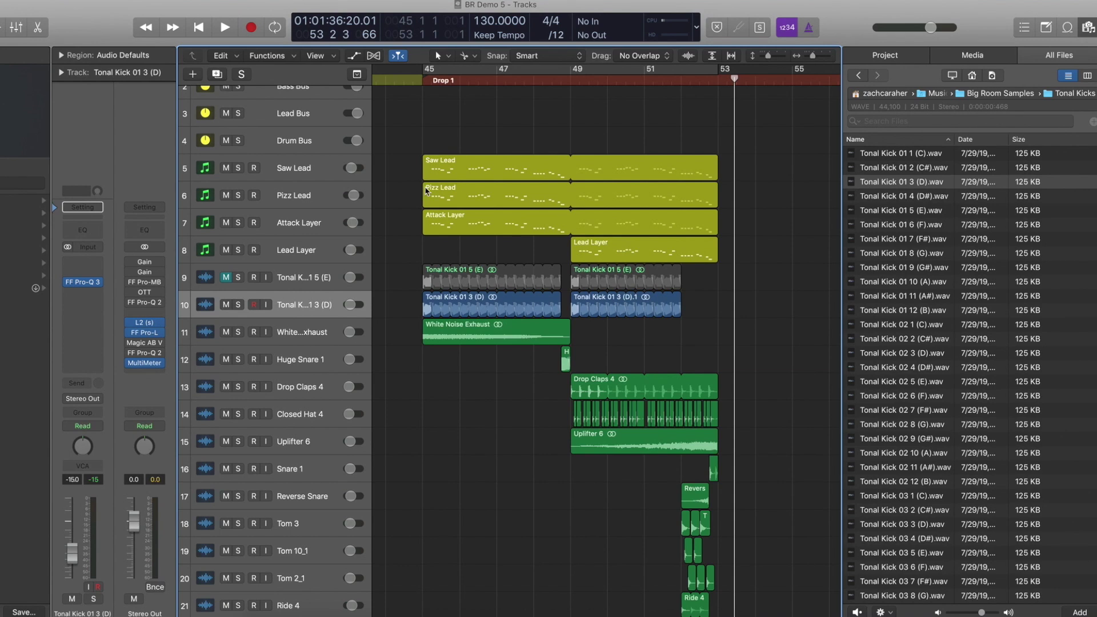
Reduce the first Tonal Kick 01 3 (D) loop to a single hit, solo its track and play it from bar 45.
{"action": "left_click_drag", "start_coordinate": [560, 308], "coordinate": [432, 311]}
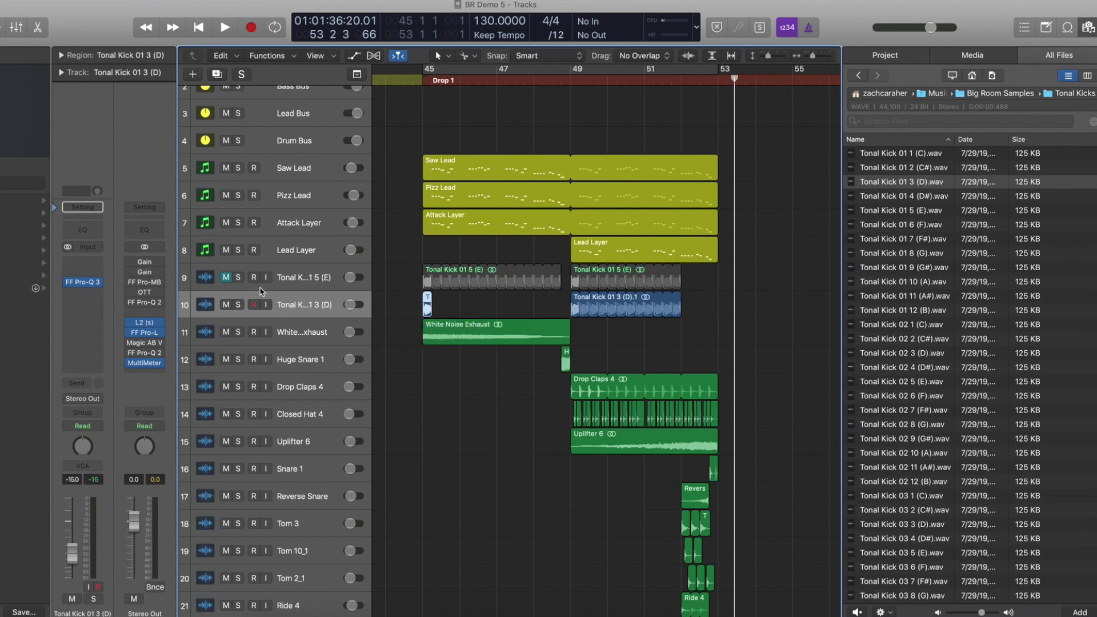
{"action": "left_click", "coordinate": [239, 305]}
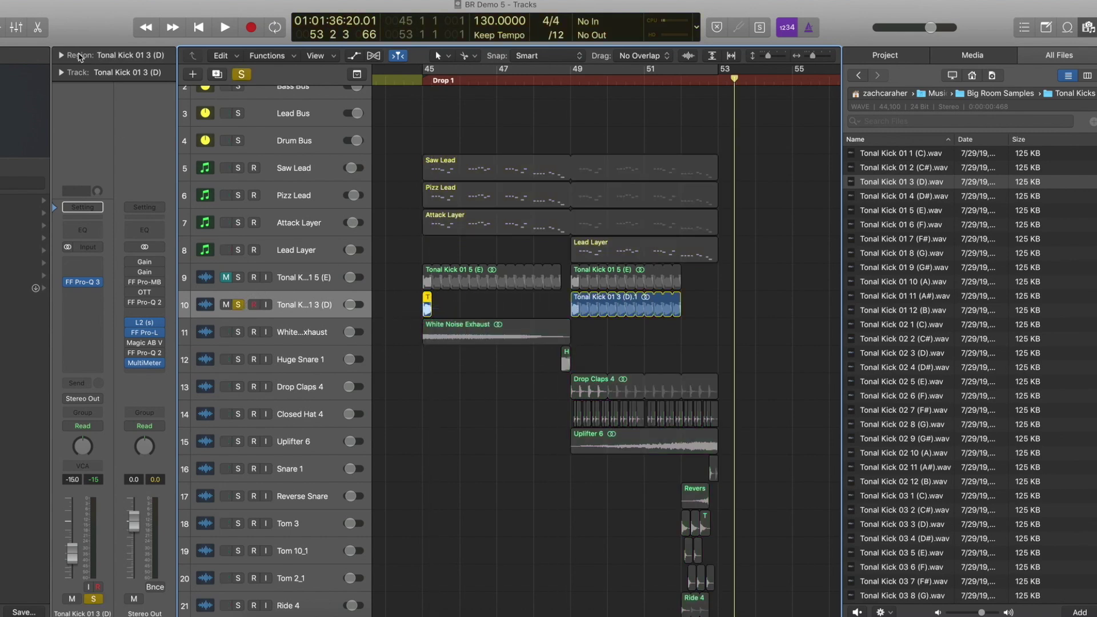
{"action": "left_click", "coordinate": [62, 55]}
{"action": "left_click", "coordinate": [432, 69]}
{"action": "key", "text": "space"}
{"action": "key", "text": "space"}
Change the transposition of the soloed Tonal Kick 01 3 (D) hit and play it repeatedly to compare the sound.
{"action": "left_click_drag", "start_coordinate": [115, 118], "coordinate": [138, 129]}
{"action": "key", "text": "space"}
{"action": "key", "text": "space"}
{"action": "key", "text": "space"}
{"action": "key", "text": "space"}
{"action": "key", "text": "space"}
{"action": "key", "text": "space"}
{"action": "key", "text": "space"}
{"action": "key", "text": "space"}
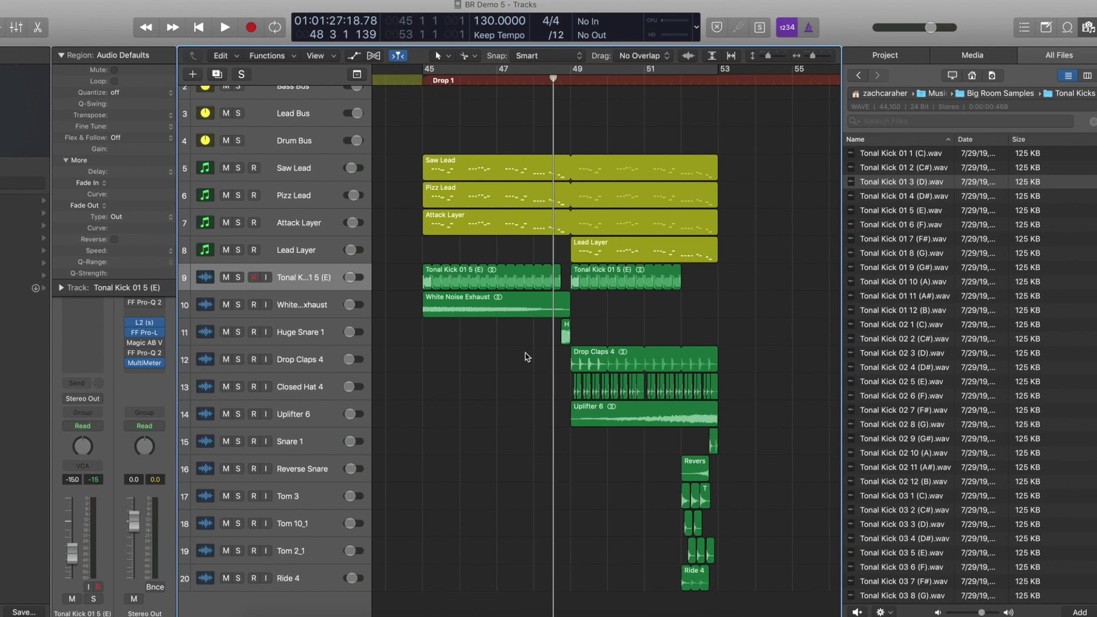
Show the Drop Clap Loops folder in the file browser and create four audio tracks below Drop Claps 4.
{"action": "left_click", "coordinate": [353, 365]}
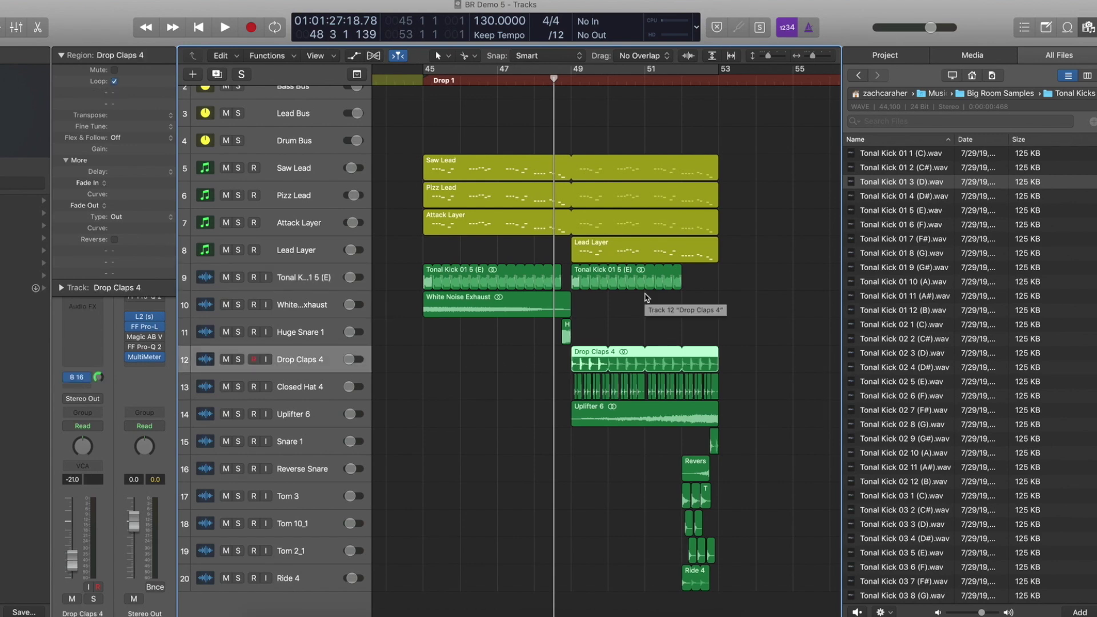
{"action": "left_click", "coordinate": [979, 95]}
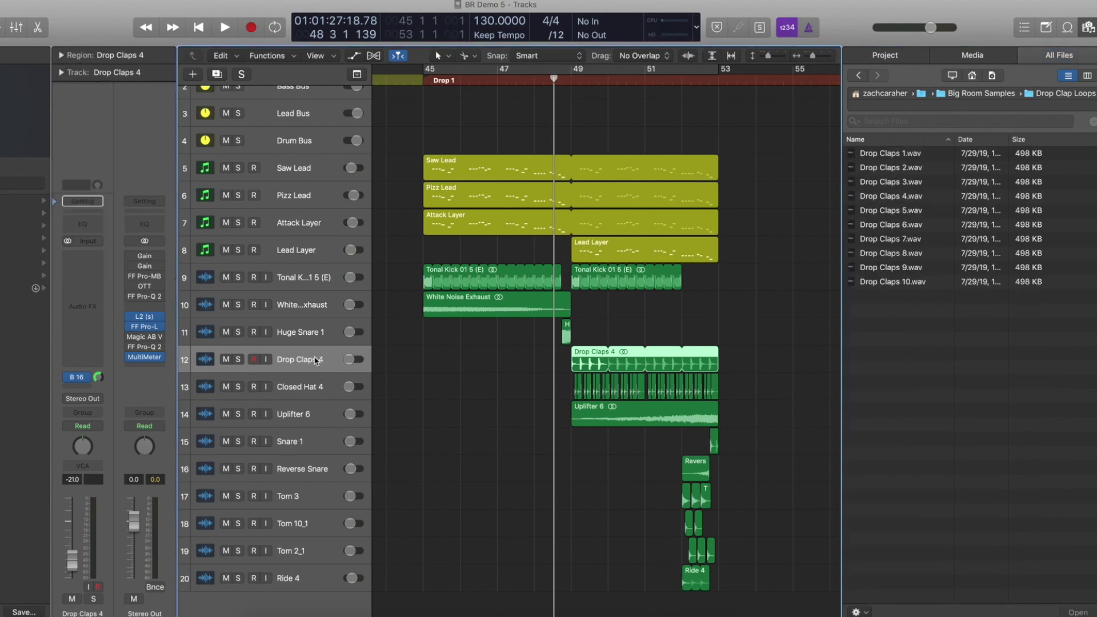
{"action": "key", "text": "alt+super+a"}
{"action": "key", "text": "alt+super+a"}
{"action": "key", "text": "alt+super+a"}
{"action": "key", "text": "alt+super+a"}
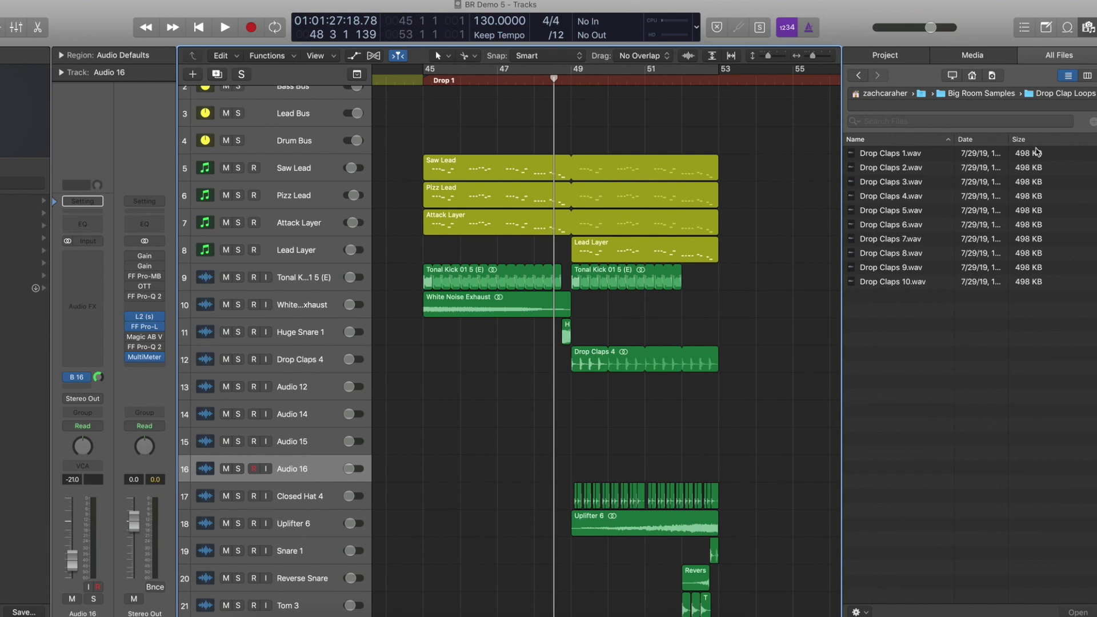
Audition Drop Claps 1, 2, 6, 9 and 7 in the Drop Clap Loops folder.
{"action": "left_click", "coordinate": [881, 153]}
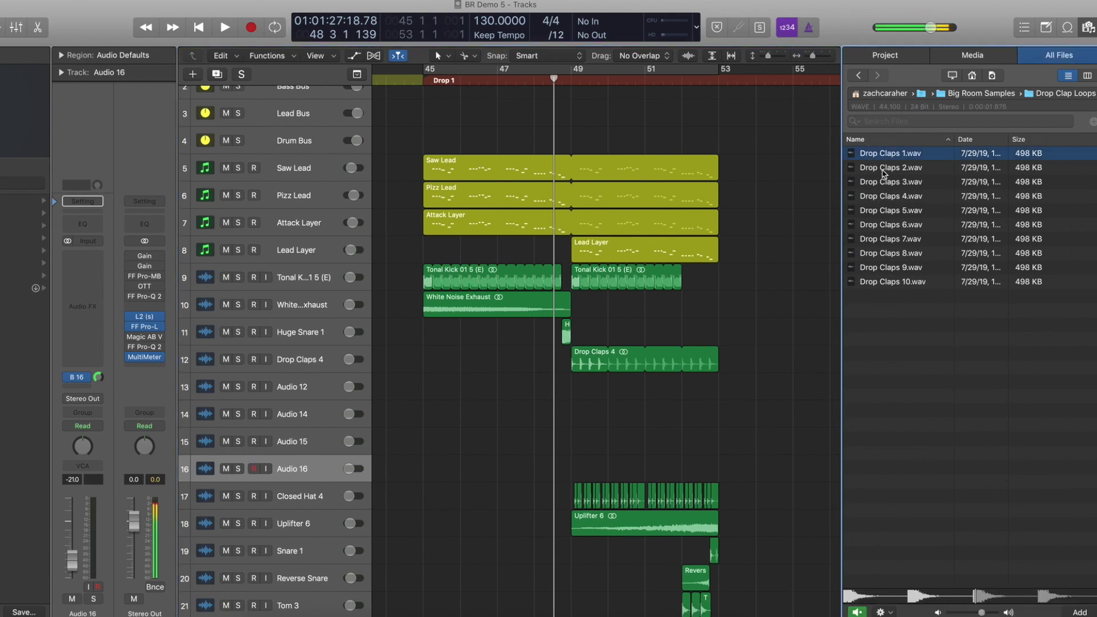
{"action": "left_click", "coordinate": [883, 171]}
{"action": "left_click", "coordinate": [889, 226]}
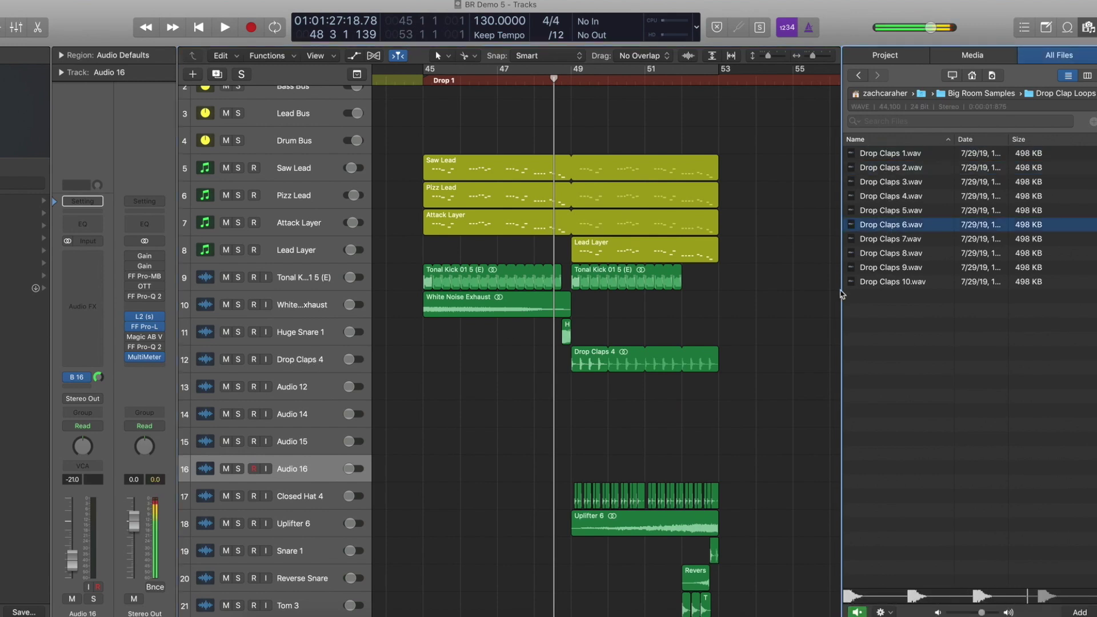
{"action": "left_click", "coordinate": [866, 267]}
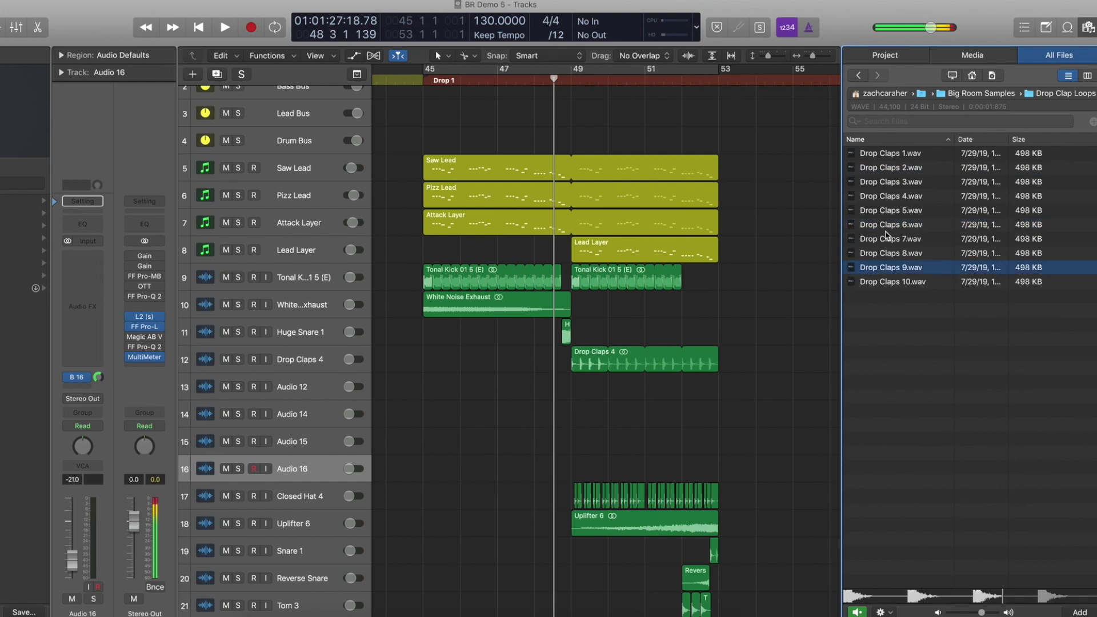
{"action": "left_click", "coordinate": [889, 239]}
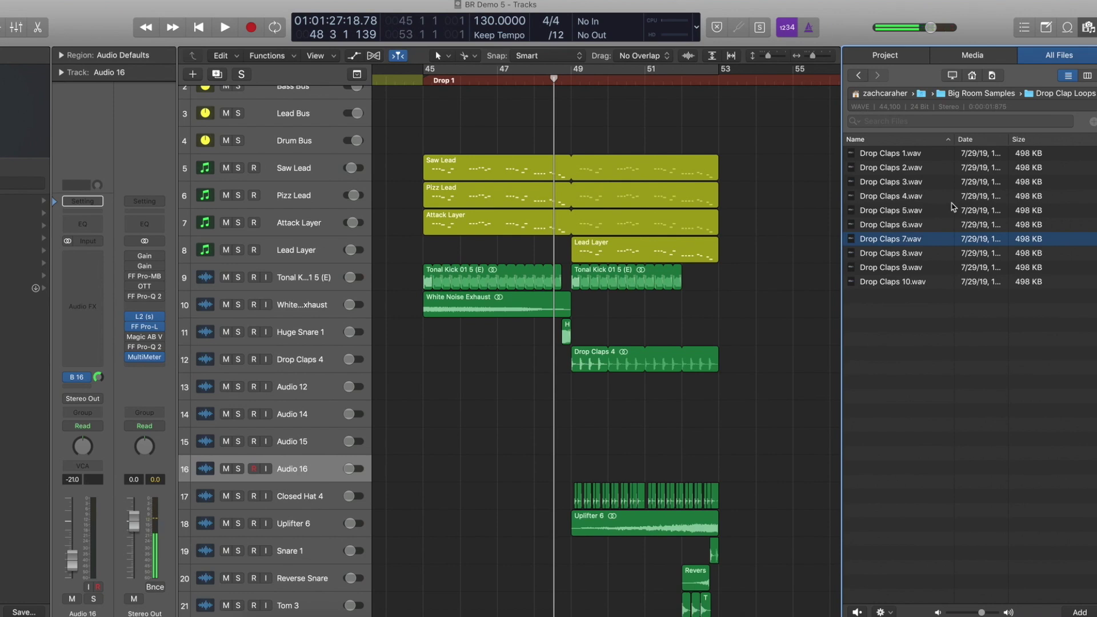
Place Drop Claps 7, 1, 9 and 2 at bar 49, one on each of the four empty audio tracks.
{"action": "left_click_drag", "start_coordinate": [883, 240], "coordinate": [572, 389]}
{"action": "left_click_drag", "start_coordinate": [907, 153], "coordinate": [575, 423]}
{"action": "left_click_drag", "start_coordinate": [898, 273], "coordinate": [574, 450]}
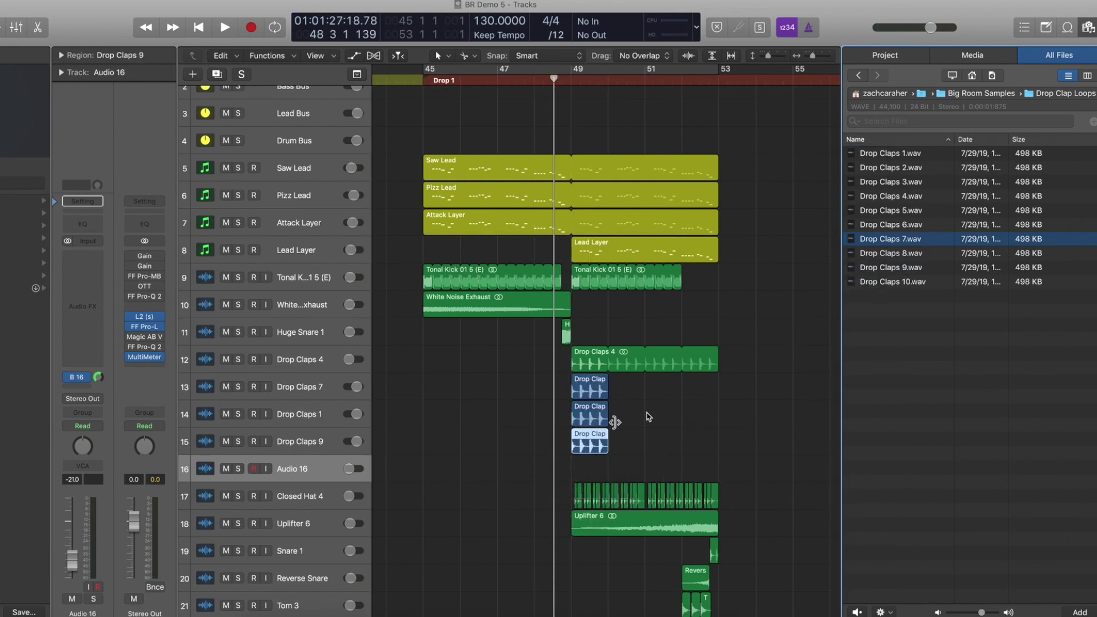
{"action": "left_click_drag", "start_coordinate": [918, 167], "coordinate": [573, 467]}
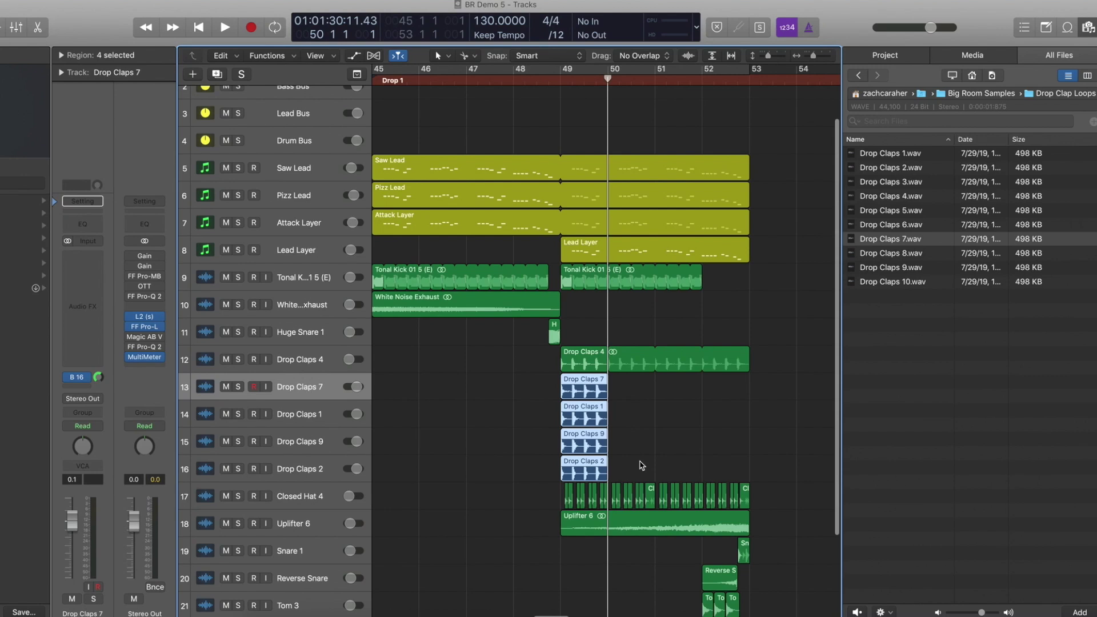
Time-stretch the four added clap regions to the nearest bar, processing every file, and loop them to bar 53.
{"action": "key", "text": "alt+super+b"}
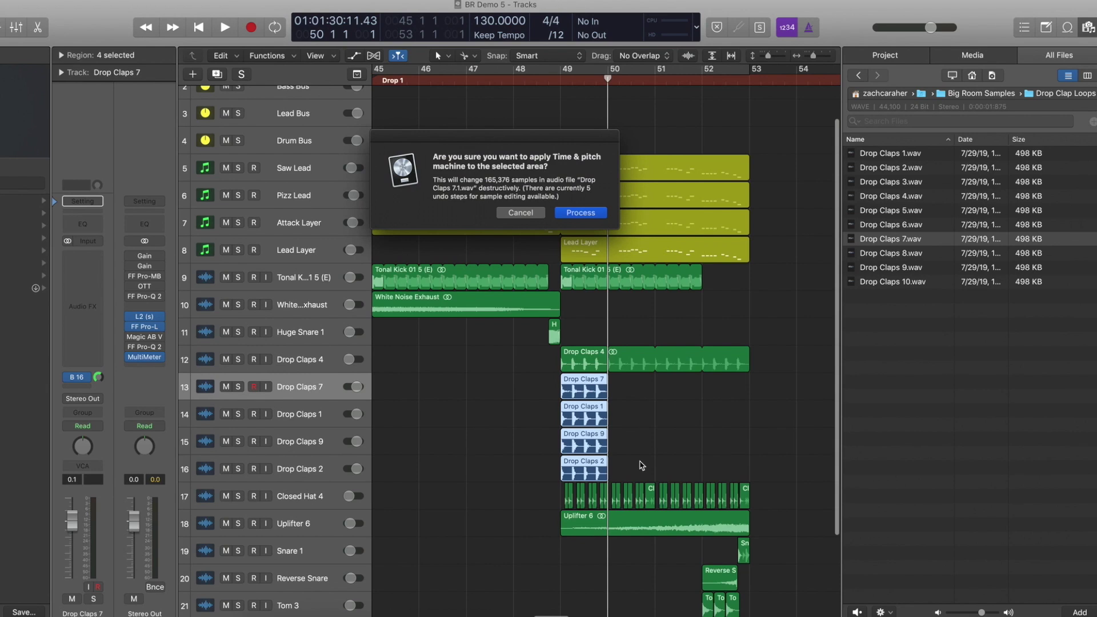
{"action": "key", "text": "Return"}
{"action": "key", "text": "Return"}
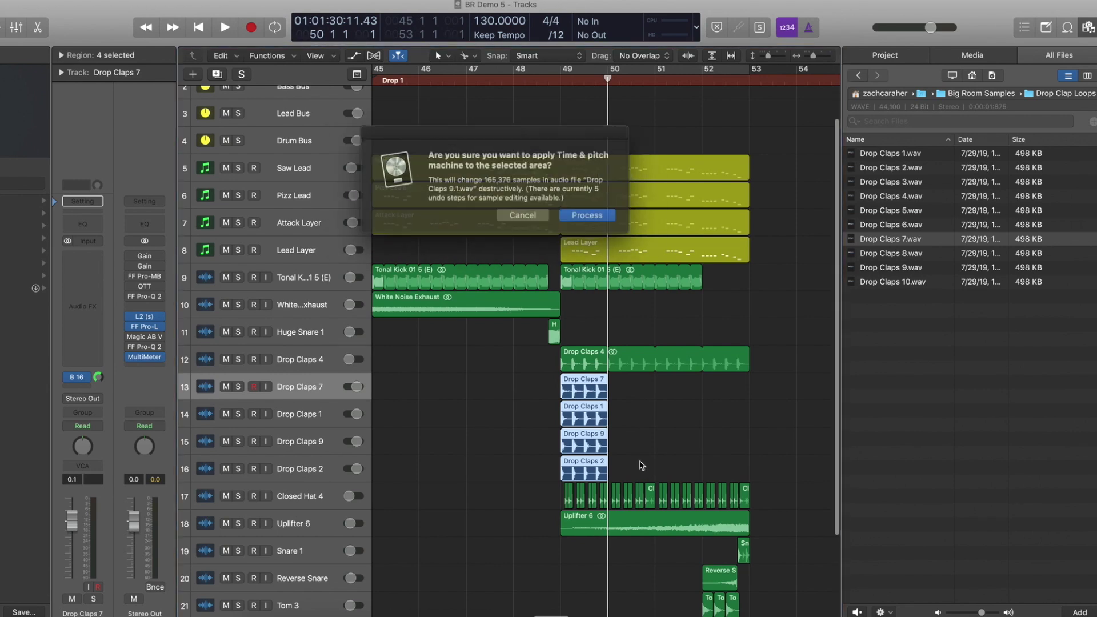
{"action": "key", "text": "Return"}
{"action": "key", "text": "Return"}
{"action": "left_click_drag", "start_coordinate": [535, 387], "coordinate": [595, 464]}
{"action": "left_click_drag", "start_coordinate": [608, 378], "coordinate": [749, 380]}
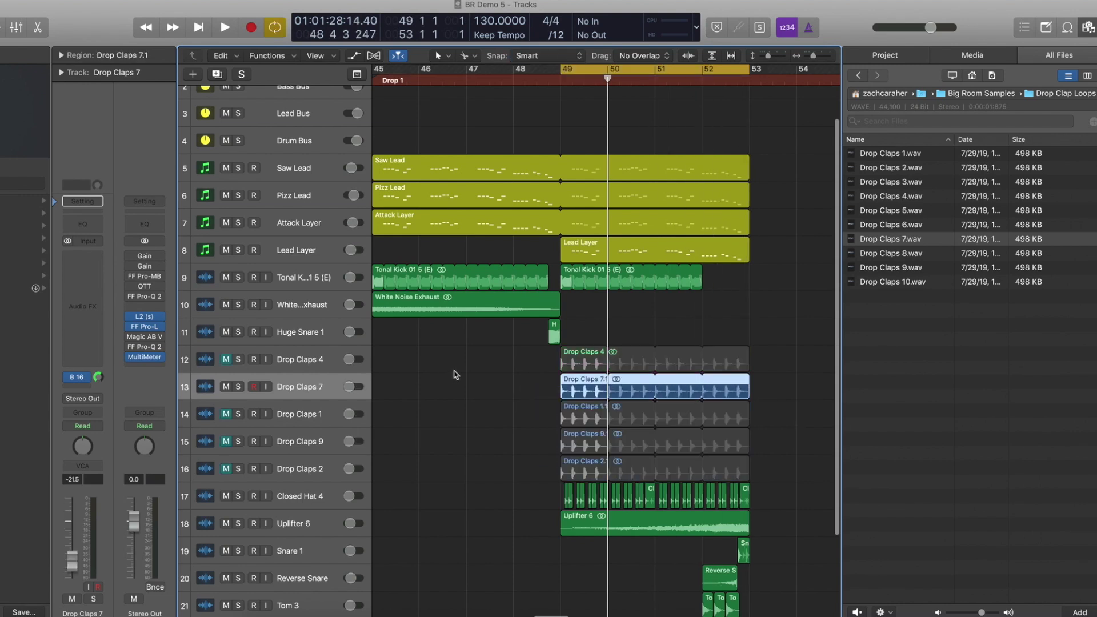
Play bars 49 to 53 in a cycle and compare Drop Claps 7, 1, 9 and 2 by unmuting one at a time.
{"action": "key", "text": "space"}
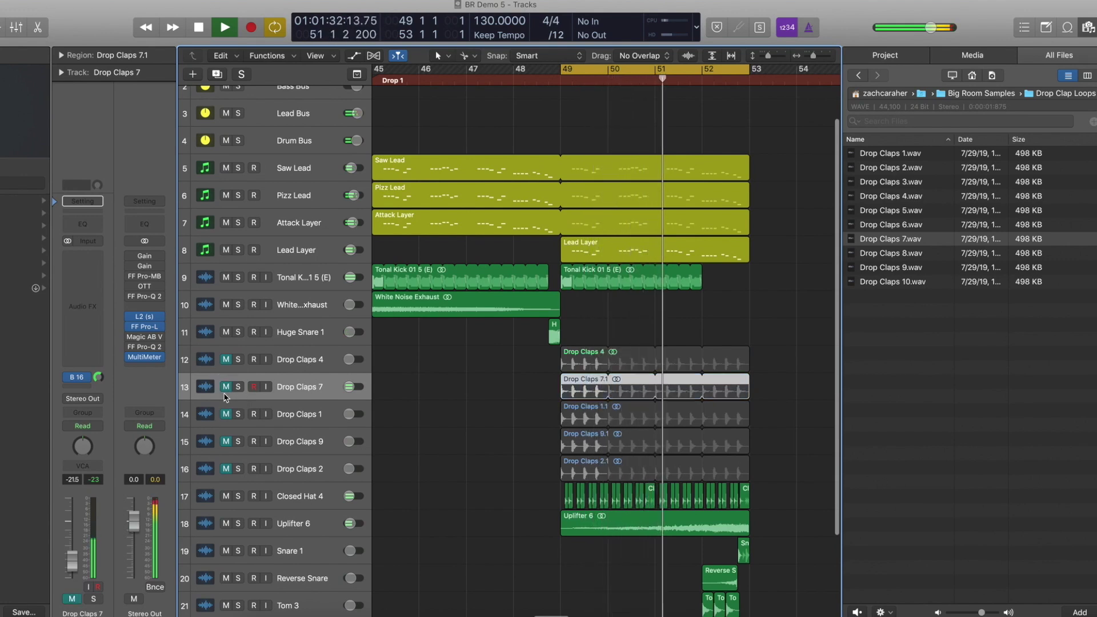
{"action": "left_click", "coordinate": [226, 389]}
{"action": "left_click", "coordinate": [227, 415]}
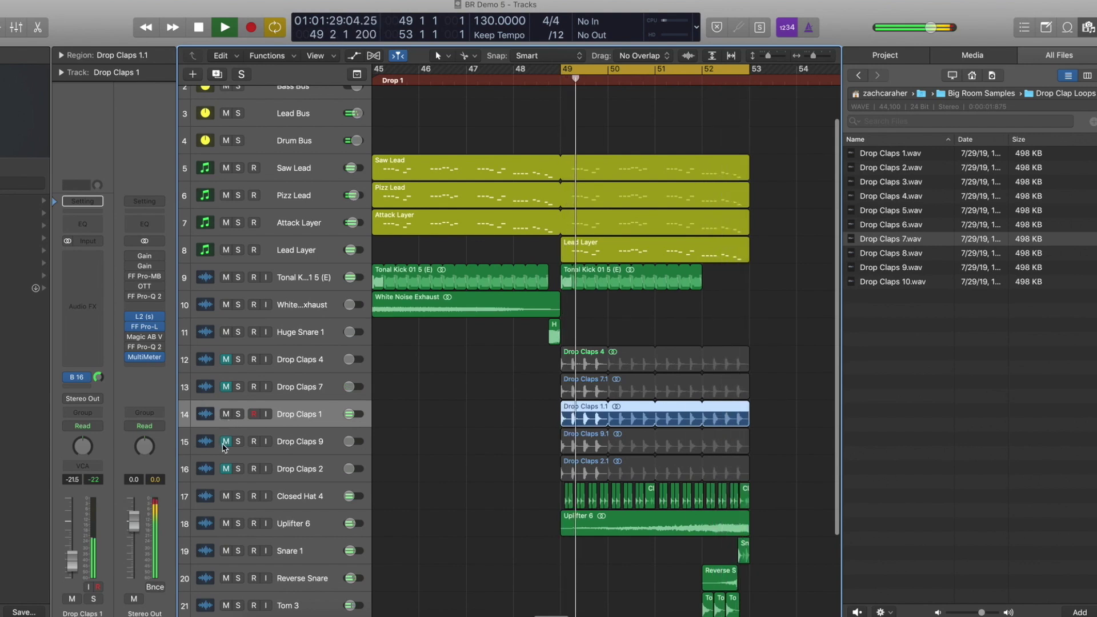
{"action": "left_click", "coordinate": [226, 415]}
{"action": "left_click", "coordinate": [226, 441]}
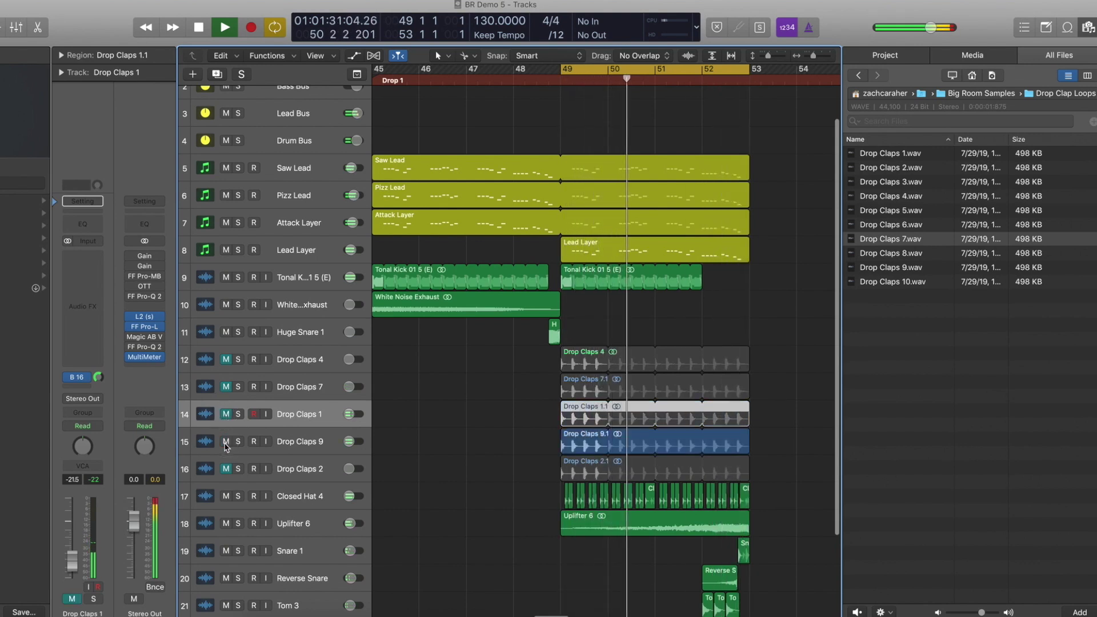
{"action": "left_click", "coordinate": [212, 449]}
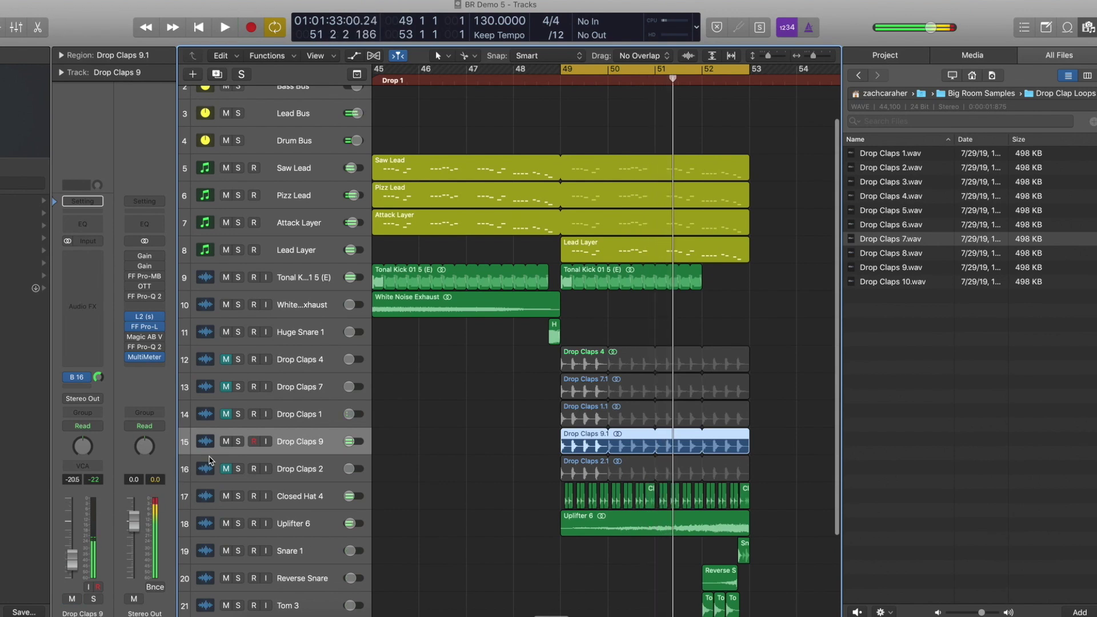
{"action": "left_click", "coordinate": [226, 442]}
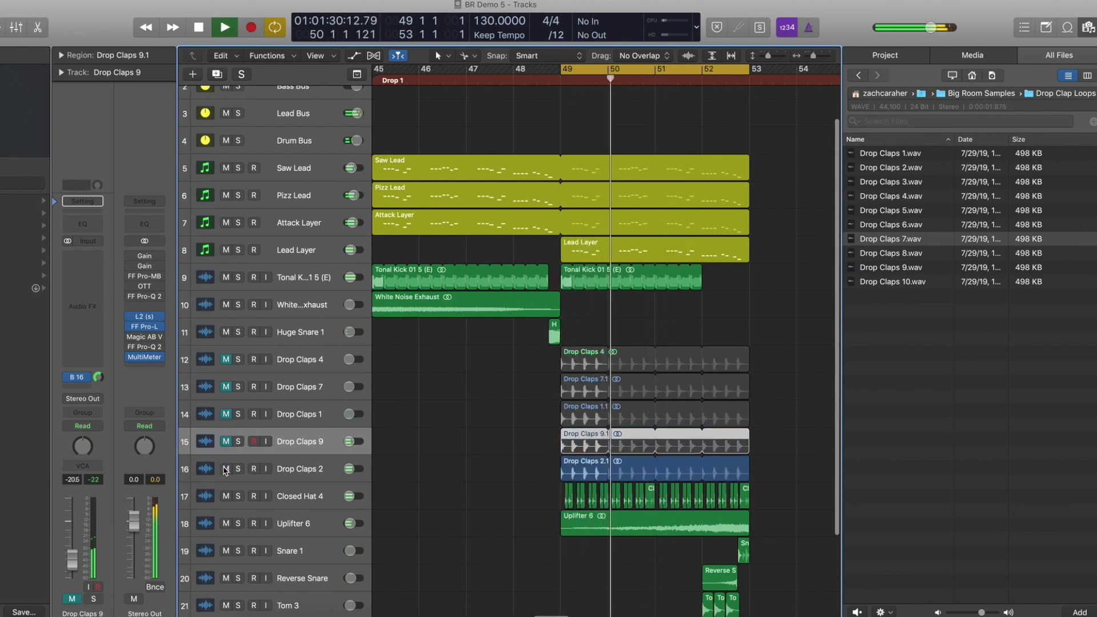
{"action": "left_click", "coordinate": [212, 476]}
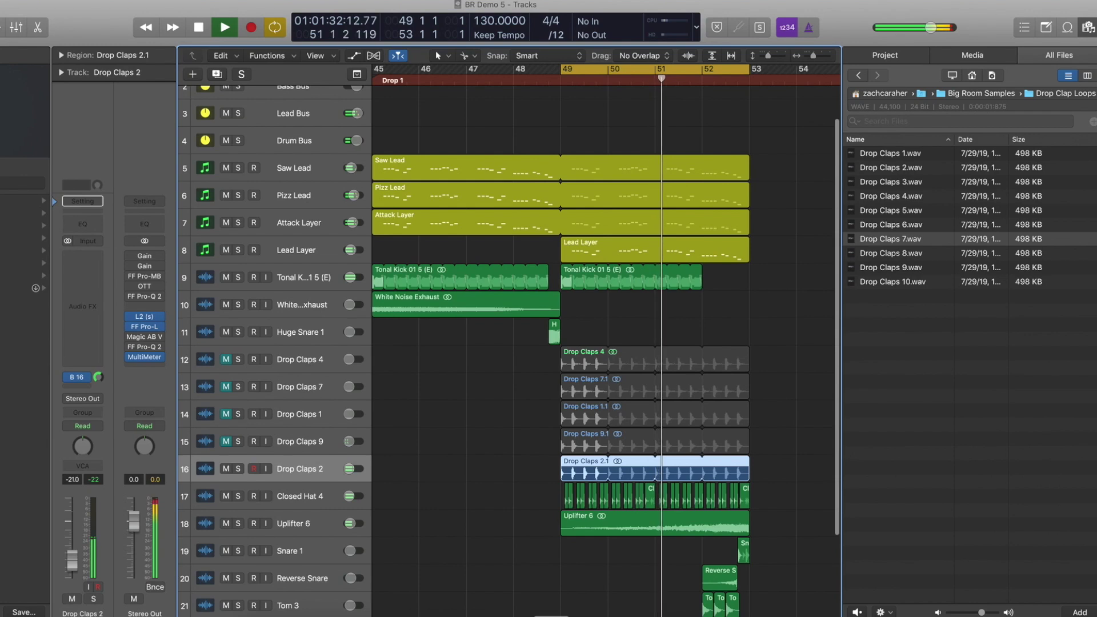
{"action": "key", "text": "space"}
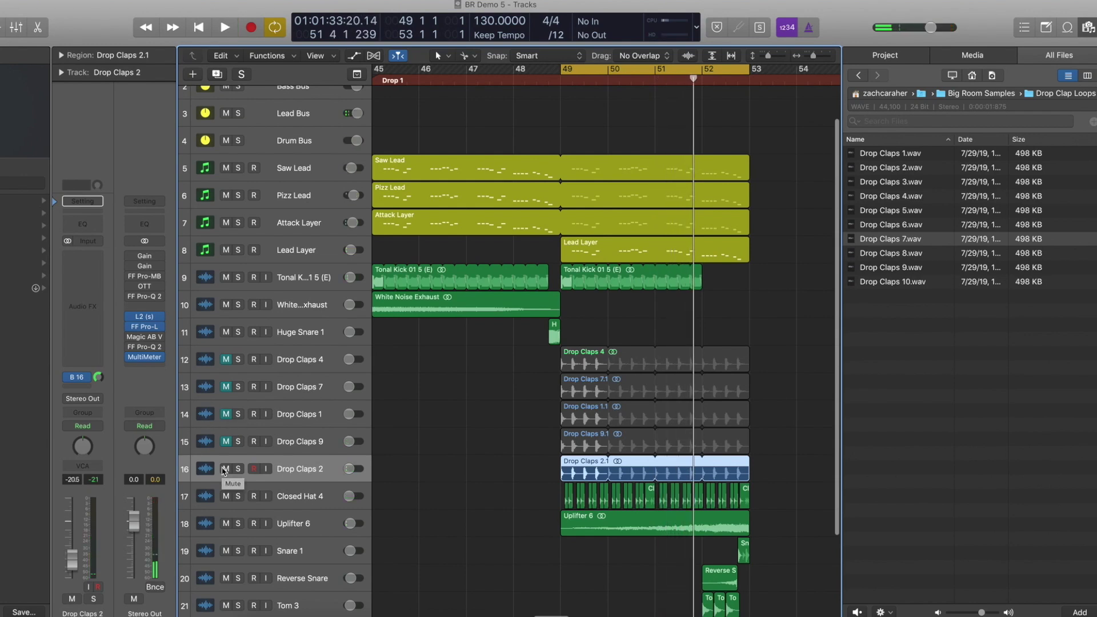
Mute Drop Claps 2, unmute Drop Claps 1 and play the cycled drop with it.
{"action": "left_click", "coordinate": [226, 469]}
{"action": "left_click", "coordinate": [225, 414]}
{"action": "left_click", "coordinate": [316, 424]}
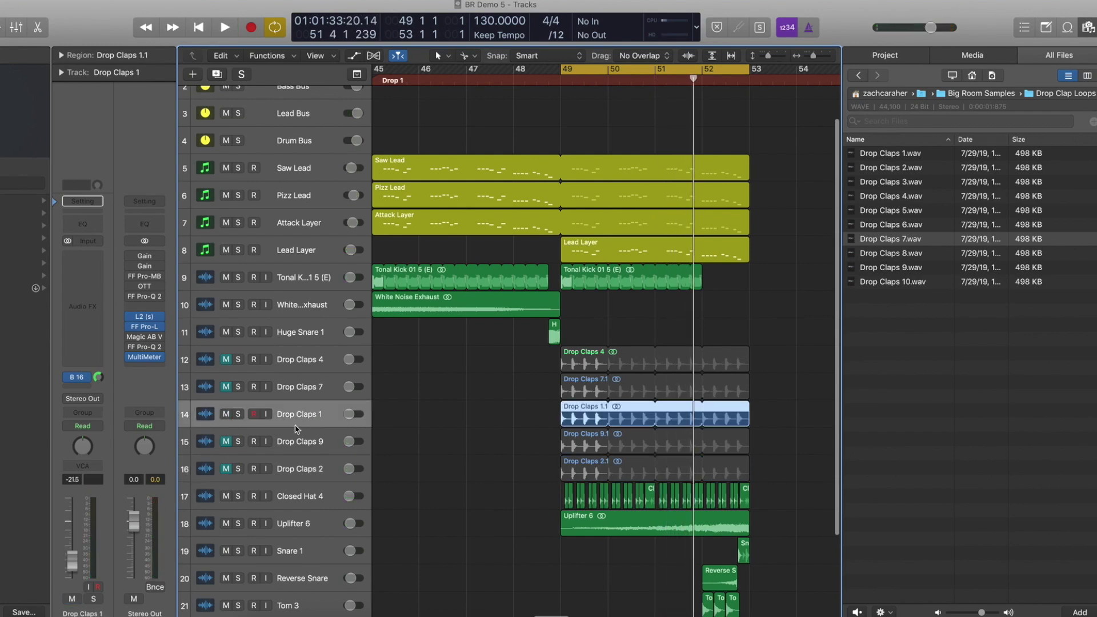
{"action": "key", "text": "space"}
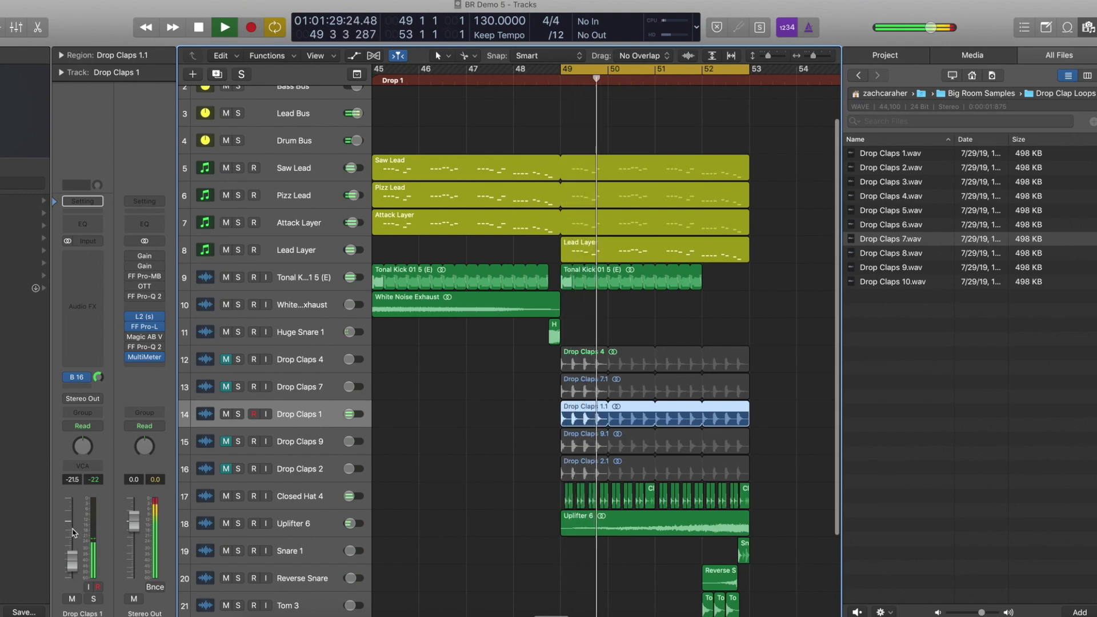
Compare Drop Claps 4 with Drop Claps 1 in the cycled drop by toggling mutes, and audition Drop Claps 1 soloed.
{"action": "left_click", "coordinate": [225, 413]}
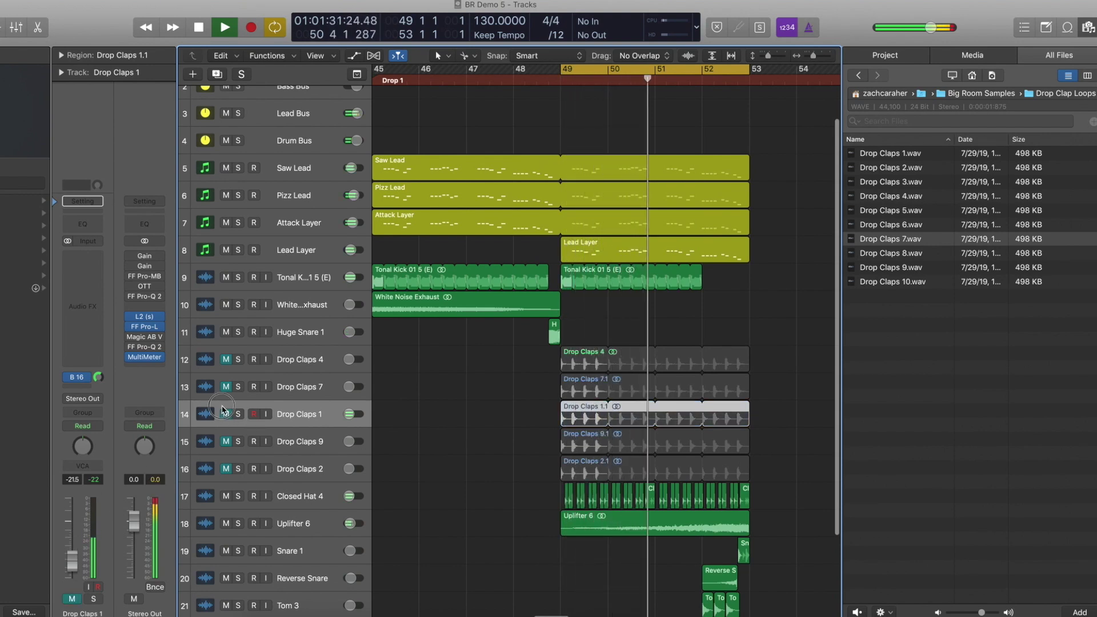
{"action": "left_click", "coordinate": [226, 358]}
{"action": "left_click", "coordinate": [225, 359]}
{"action": "key", "text": "space"}
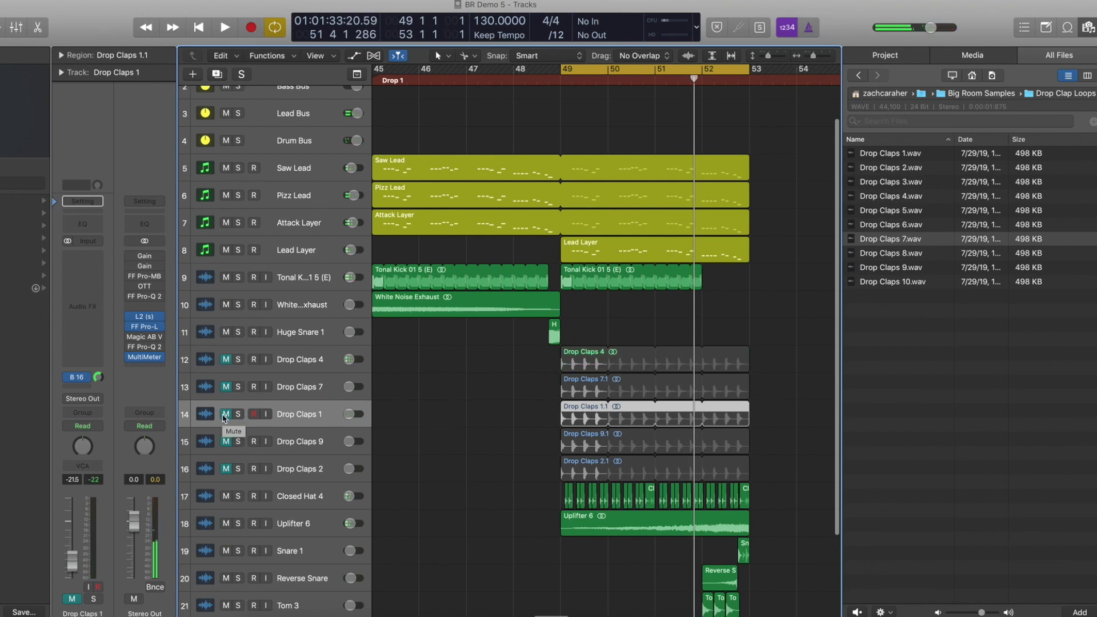
{"action": "left_click", "coordinate": [223, 417]}
{"action": "key", "text": "space"}
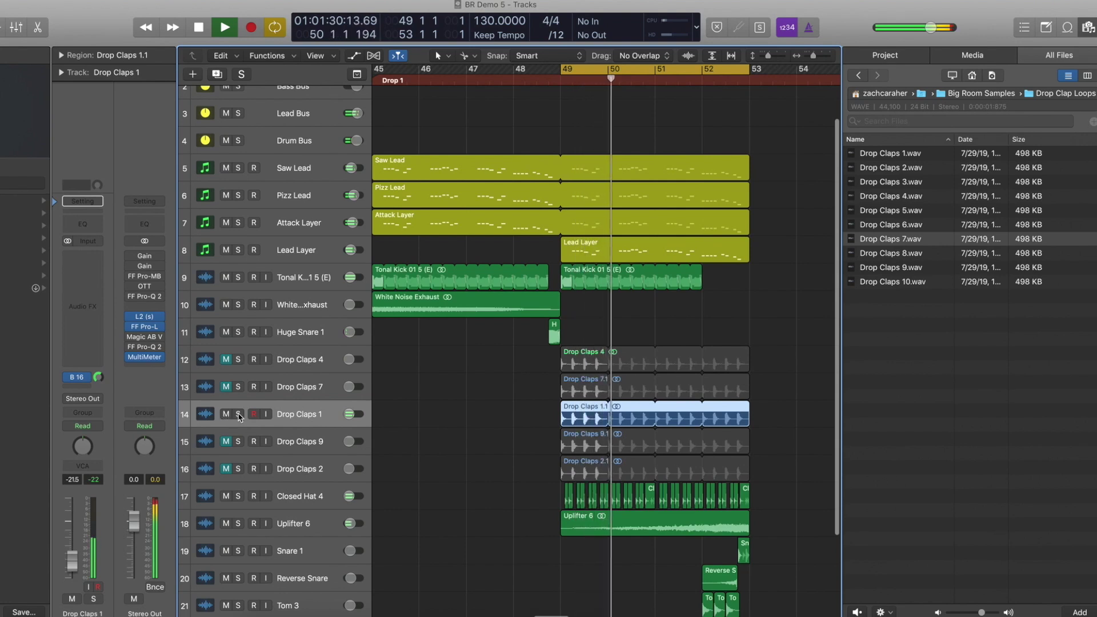
{"action": "left_click", "coordinate": [238, 416]}
{"action": "left_click", "coordinate": [239, 417]}
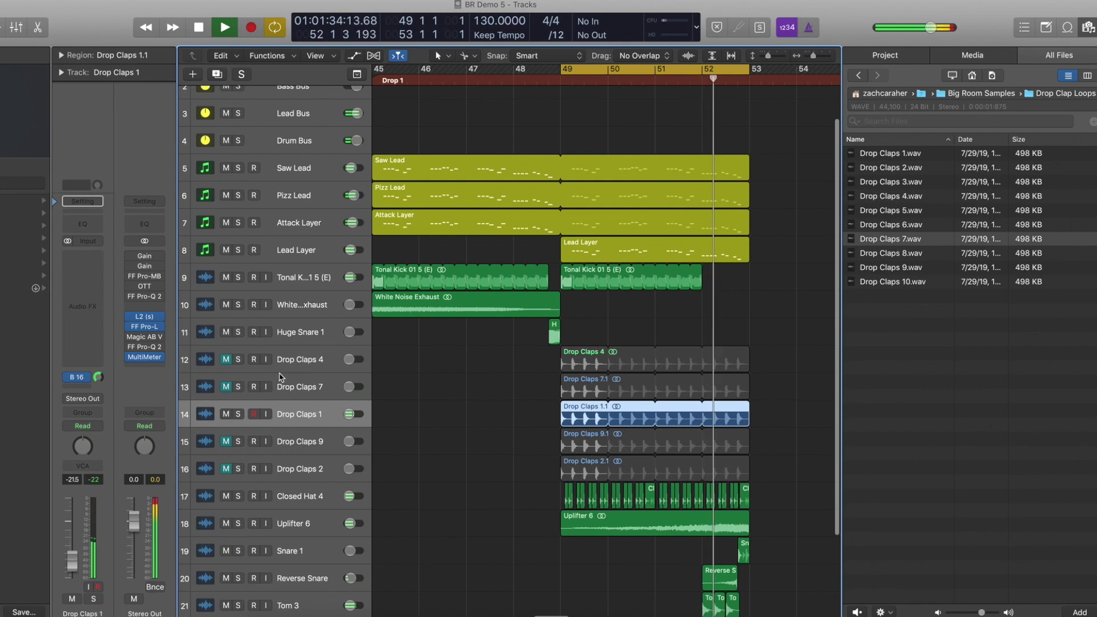
{"action": "key", "text": "space"}
Delete the Drop Claps 4, 7, 9 and 2 tracks, keeping only Drop Claps 1.
{"action": "left_click", "coordinate": [296, 369]}
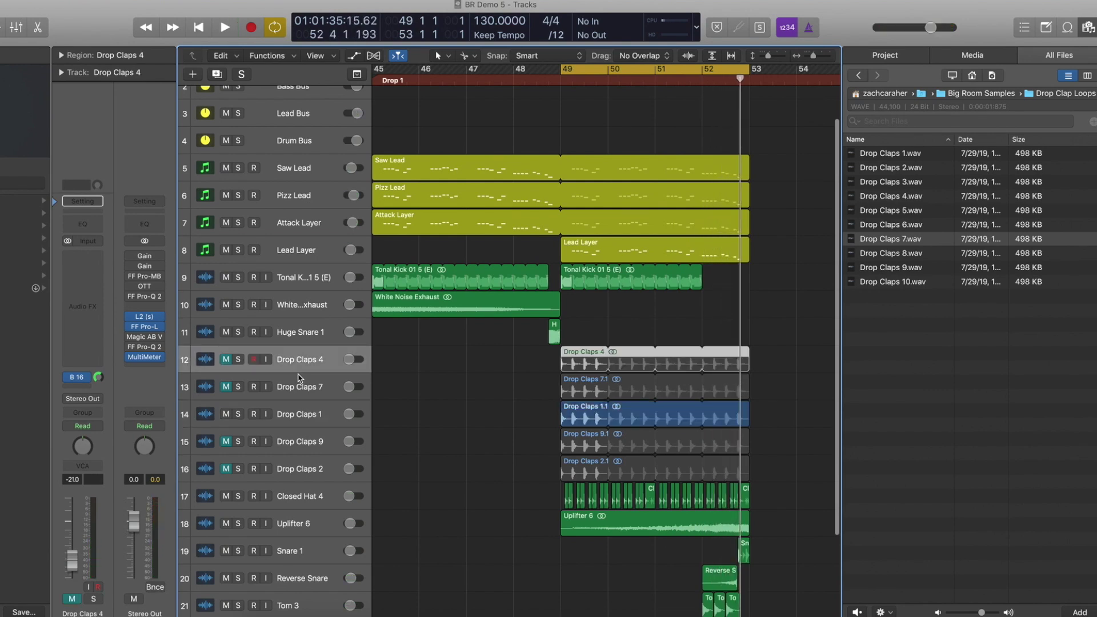
{"action": "key", "text": "Delete"}
{"action": "key", "text": "Delete"}
{"action": "key", "text": "Delete"}
{"action": "key", "text": "Delete"}
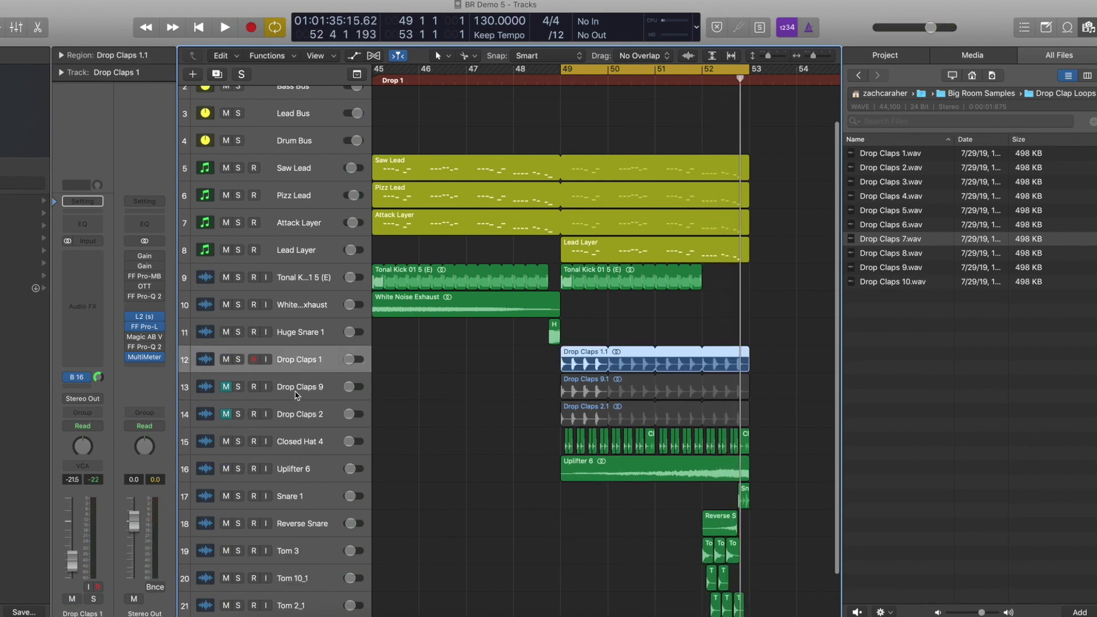
{"action": "left_click", "coordinate": [297, 389]}
{"action": "key", "text": "Delete"}
{"action": "key", "text": "Delete"}
{"action": "key", "text": "Delete"}
{"action": "key", "text": "Delete"}
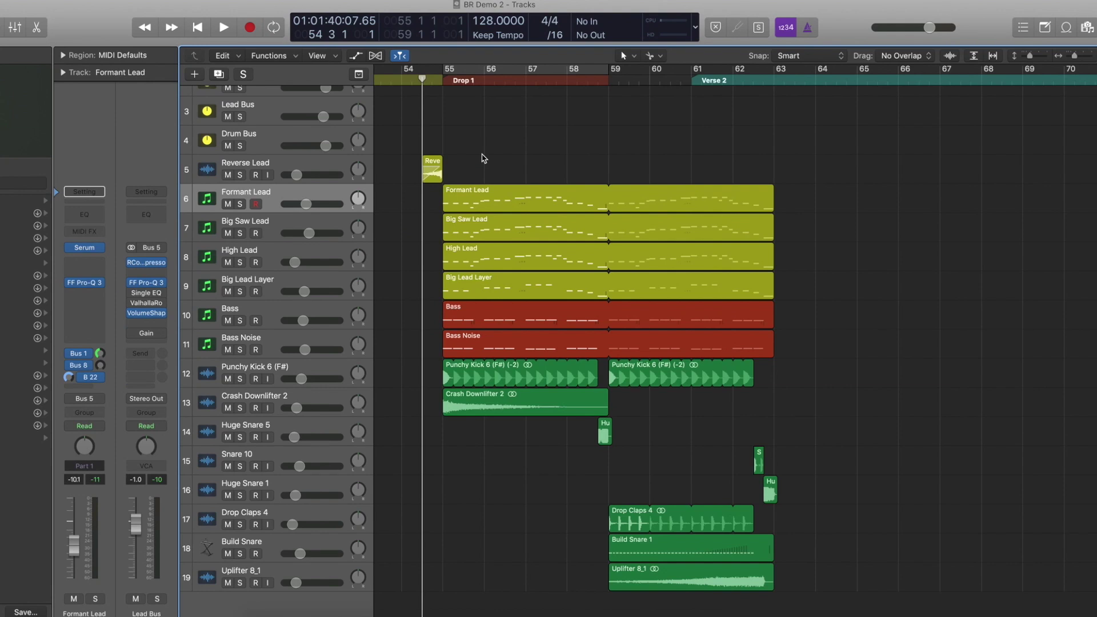
Play Drop 1 in the BR Demo 2 project, and cycle bars 55 to 63 with the Formant Lead soloed.
{"action": "key", "text": "space"}
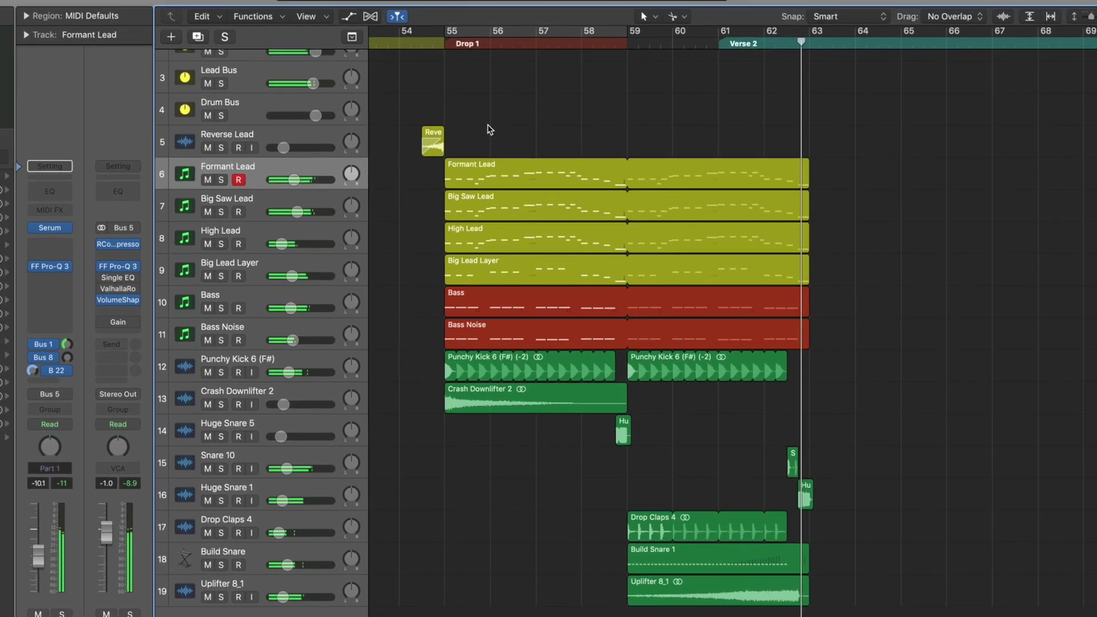
{"action": "left_click", "coordinate": [420, 44]}
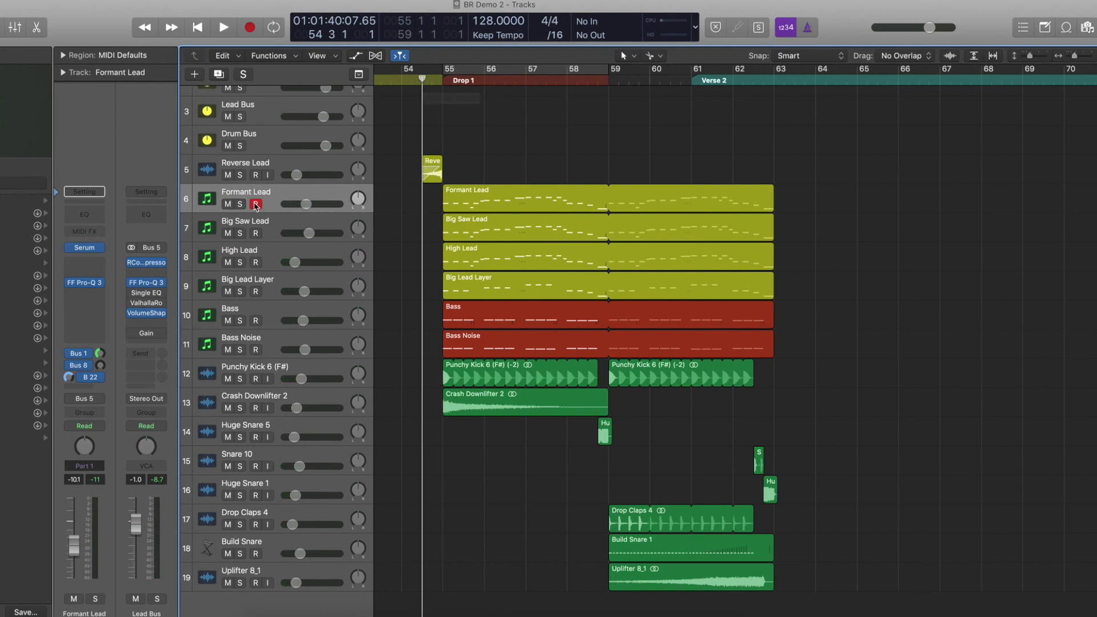
{"action": "key", "text": "s"}
{"action": "left_click", "coordinate": [450, 72]}
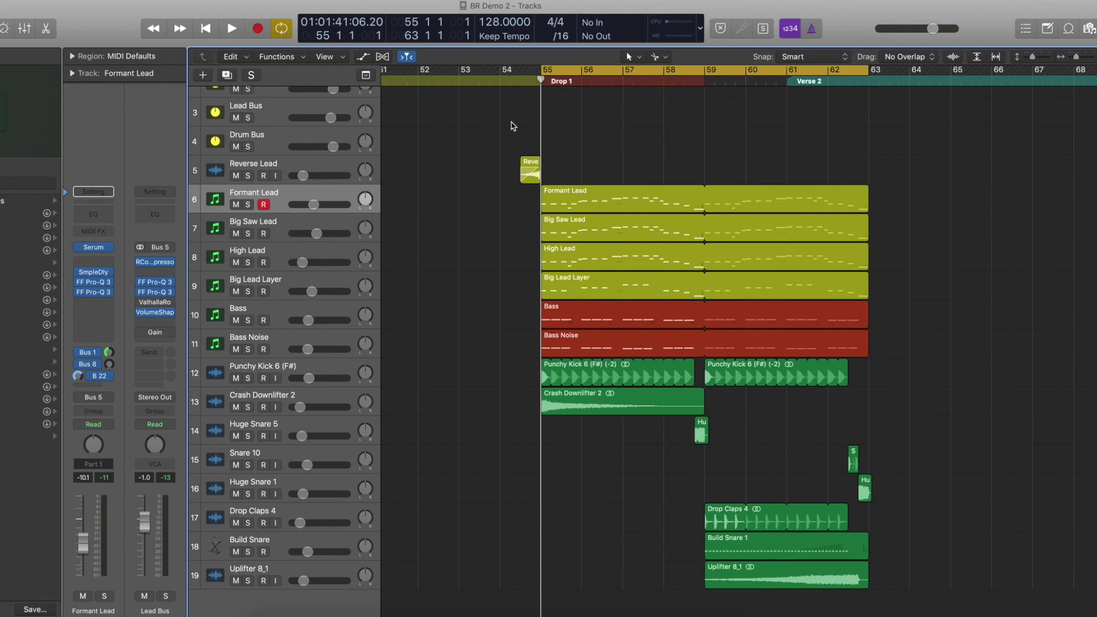
{"action": "key", "text": "s"}
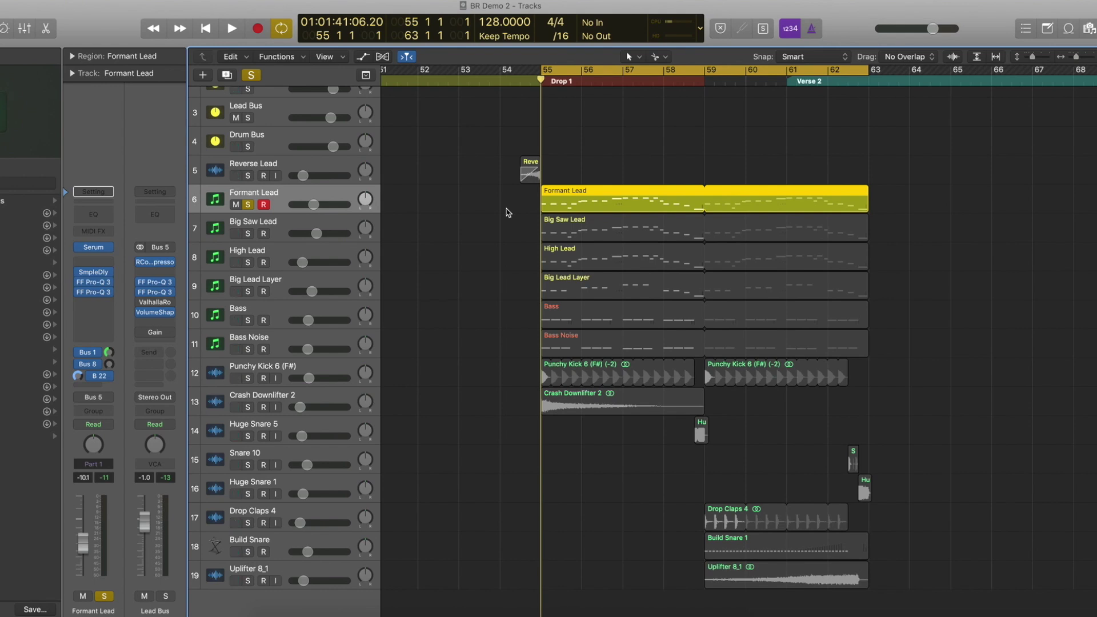
{"action": "key", "text": "space"}
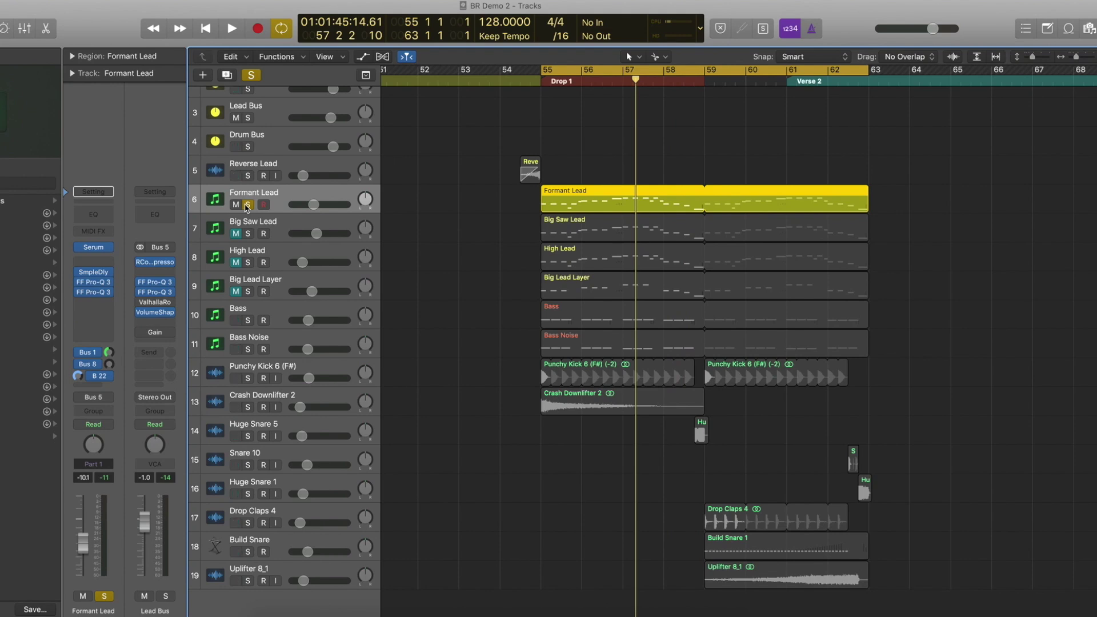
Examine the oscillators and effects of the Formant Lead's Serum patch, and play the drop with it as the only main lead.
{"action": "left_click", "coordinate": [94, 247]}
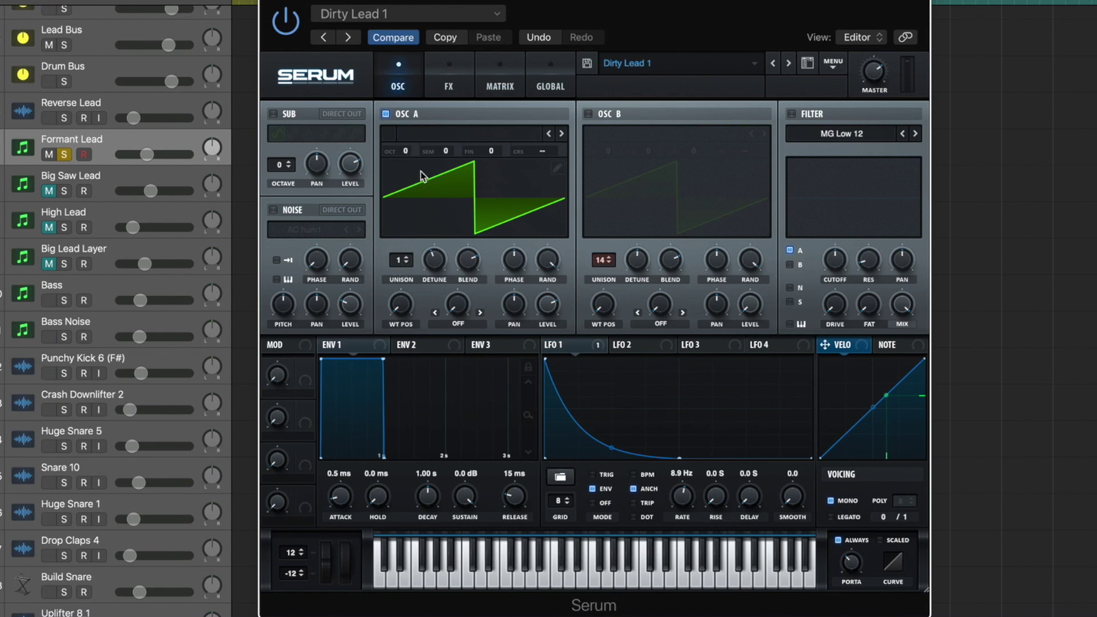
{"action": "left_click", "coordinate": [446, 74]}
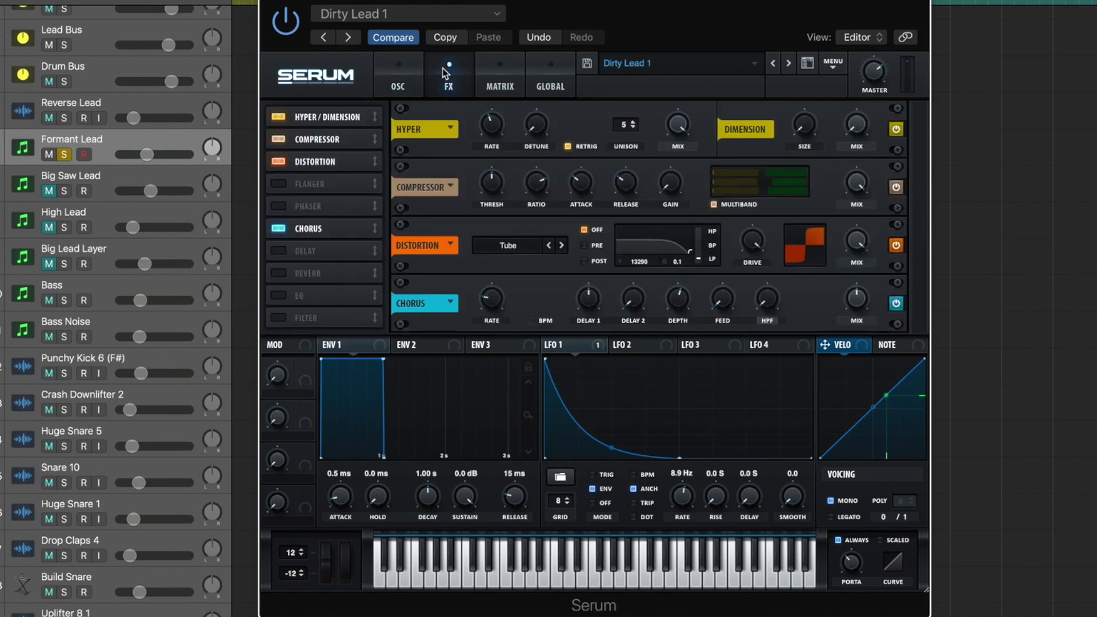
{"action": "left_click", "coordinate": [398, 87]}
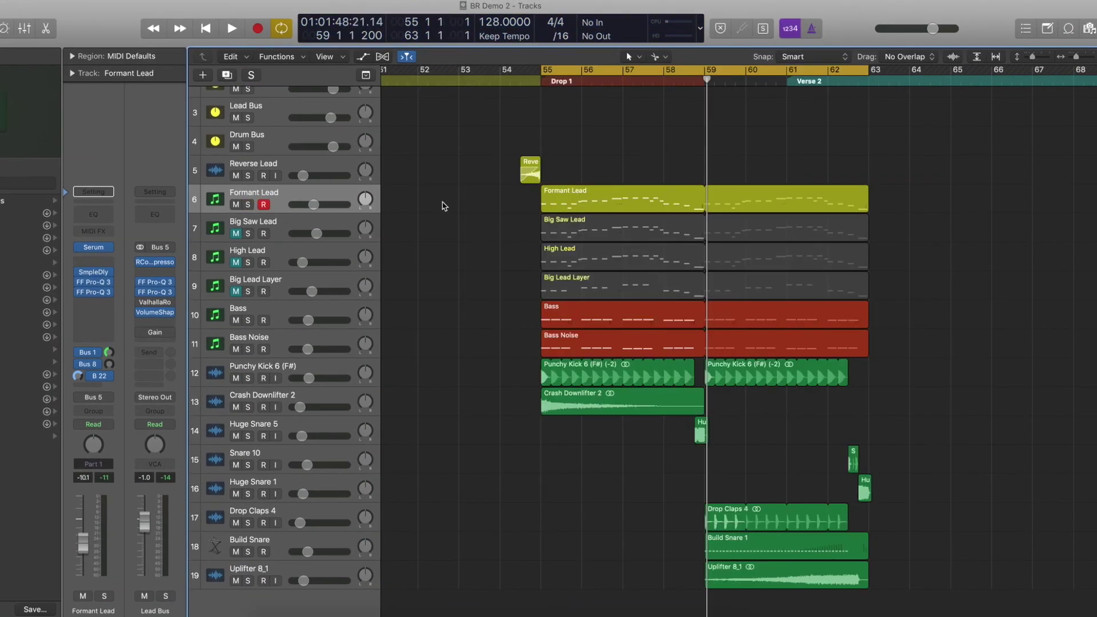
{"action": "key", "text": "space"}
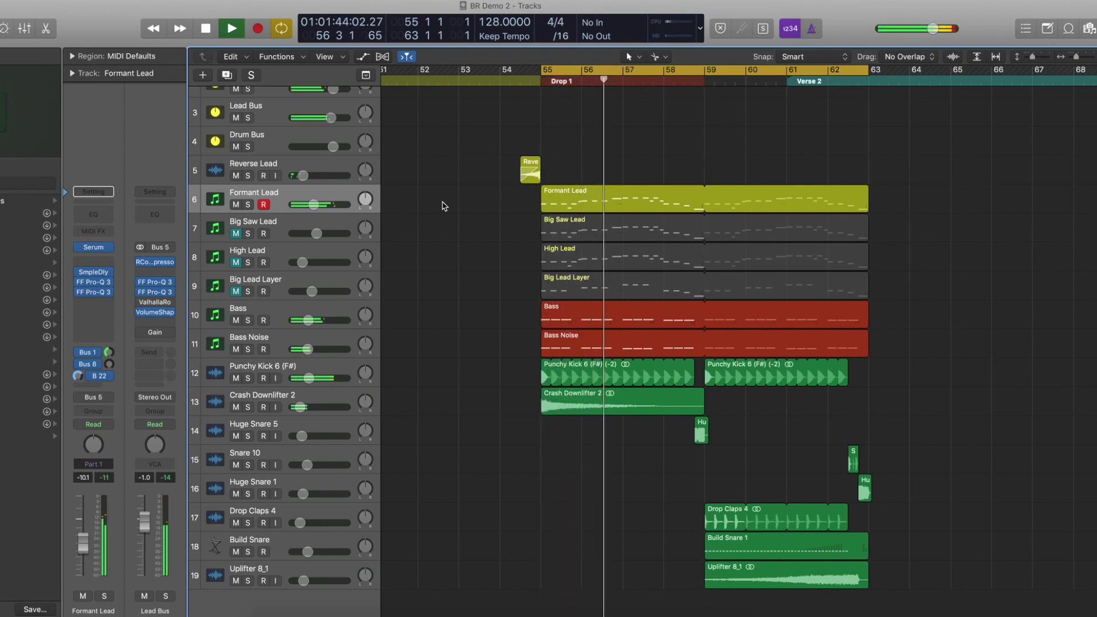
{"action": "key", "text": "space"}
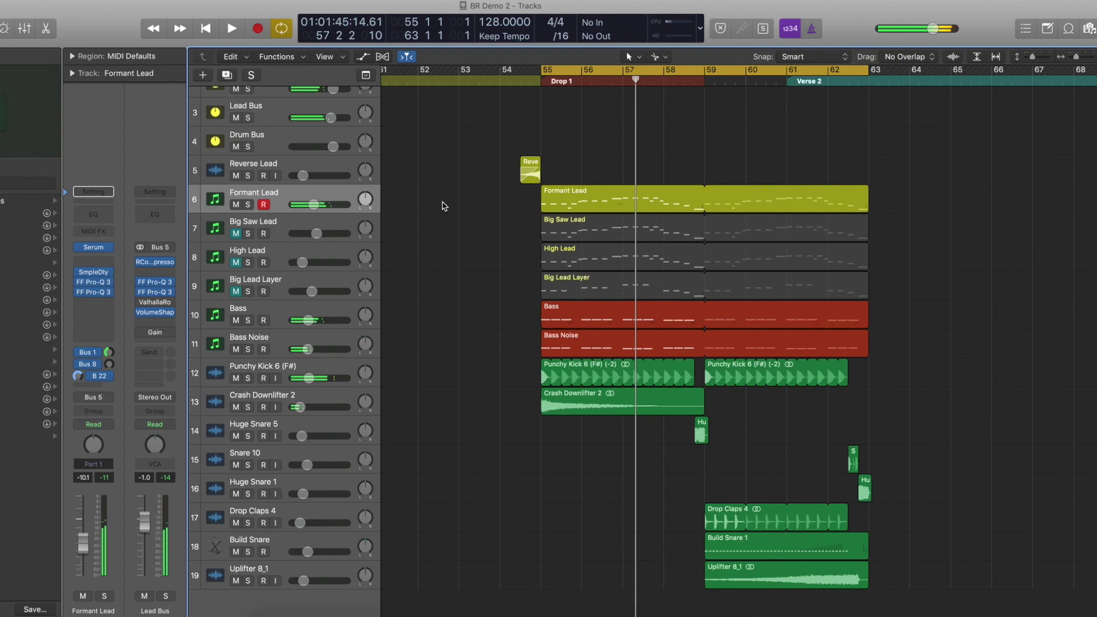
Solo and play the Big Saw Lead, and open its Serum patch to examine the oscillators.
{"action": "left_click", "coordinate": [255, 238]}
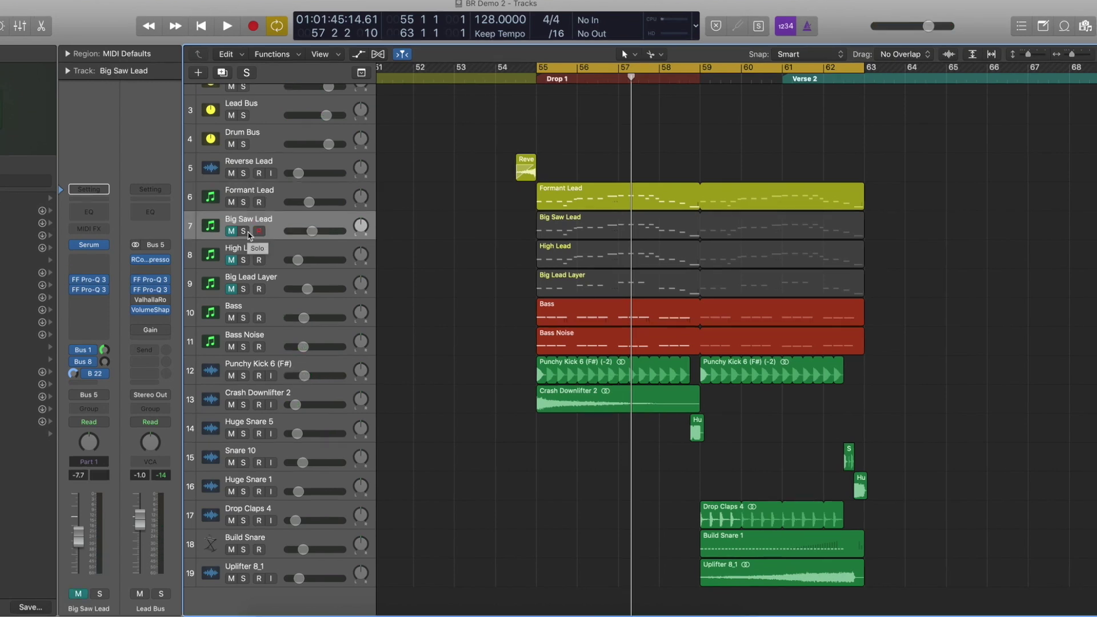
{"action": "left_click", "coordinate": [246, 232]}
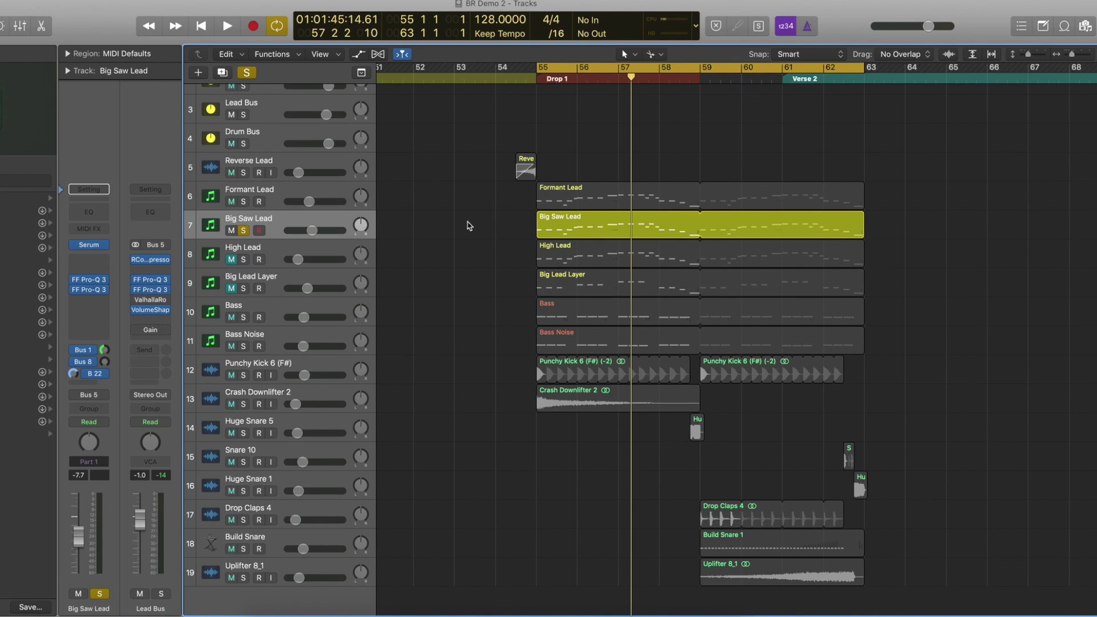
{"action": "key", "text": "space"}
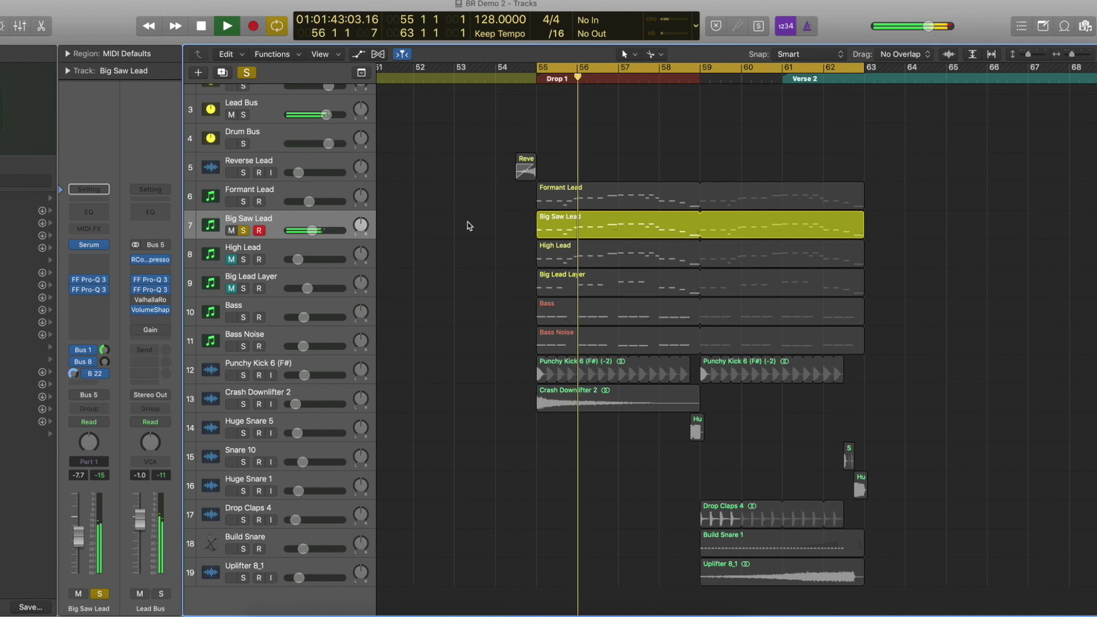
{"action": "key", "text": "space"}
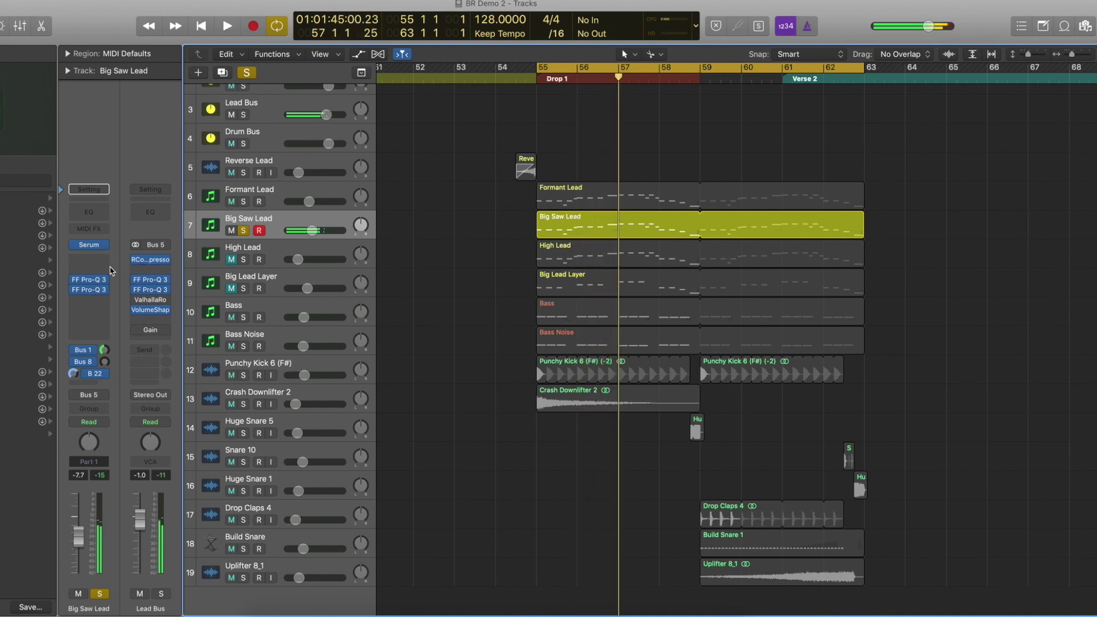
{"action": "left_click", "coordinate": [88, 245]}
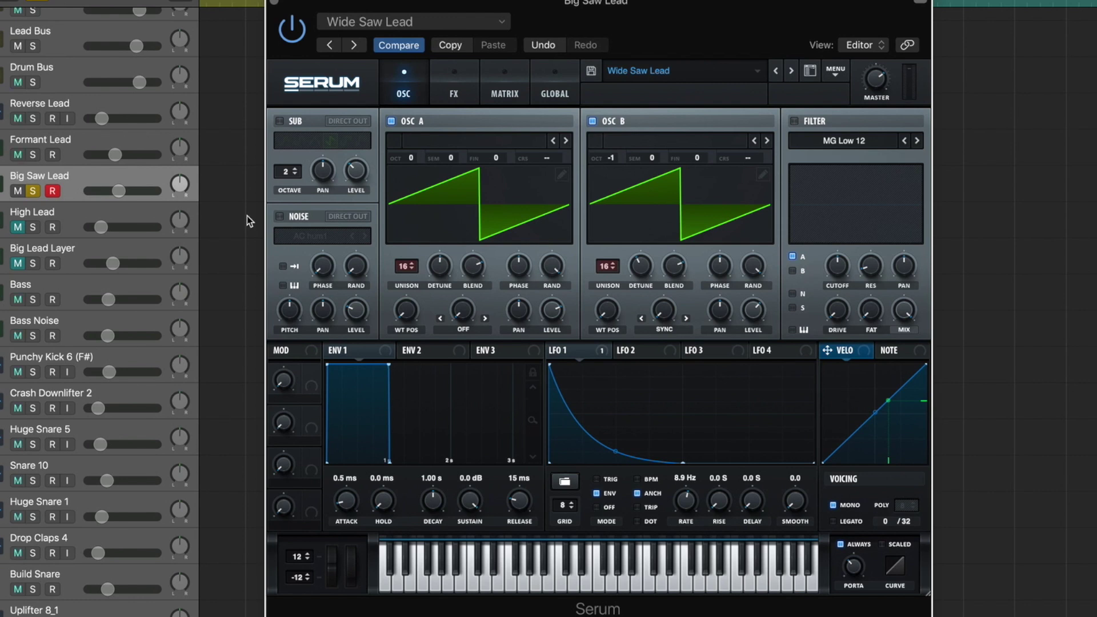
Play the Big Saw Lead layered with the soloed Formant Lead, then unsolo both and hear them in the full drop.
{"action": "key", "text": "space"}
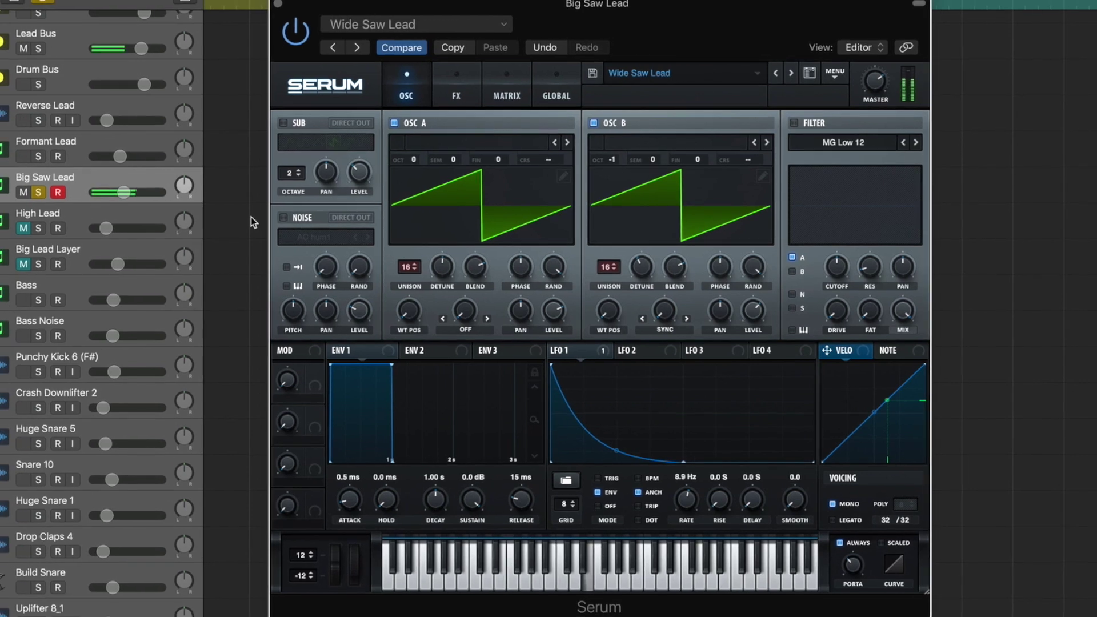
{"action": "left_click", "coordinate": [33, 154]}
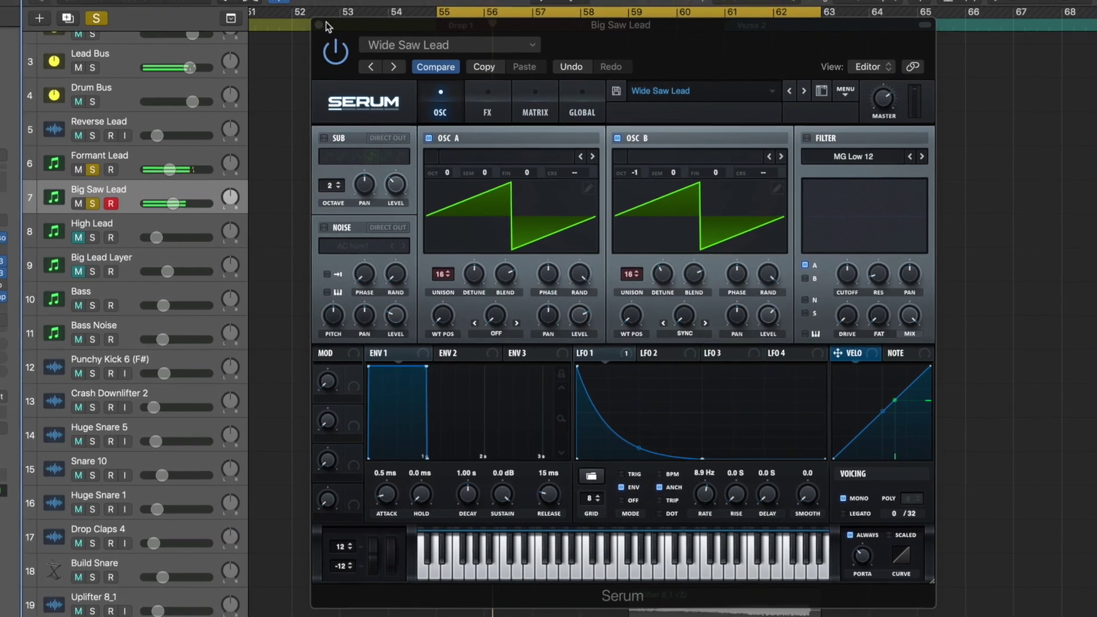
{"action": "left_click", "coordinate": [307, 20]}
{"action": "left_click_drag", "start_coordinate": [78, 166], "coordinate": [78, 201]}
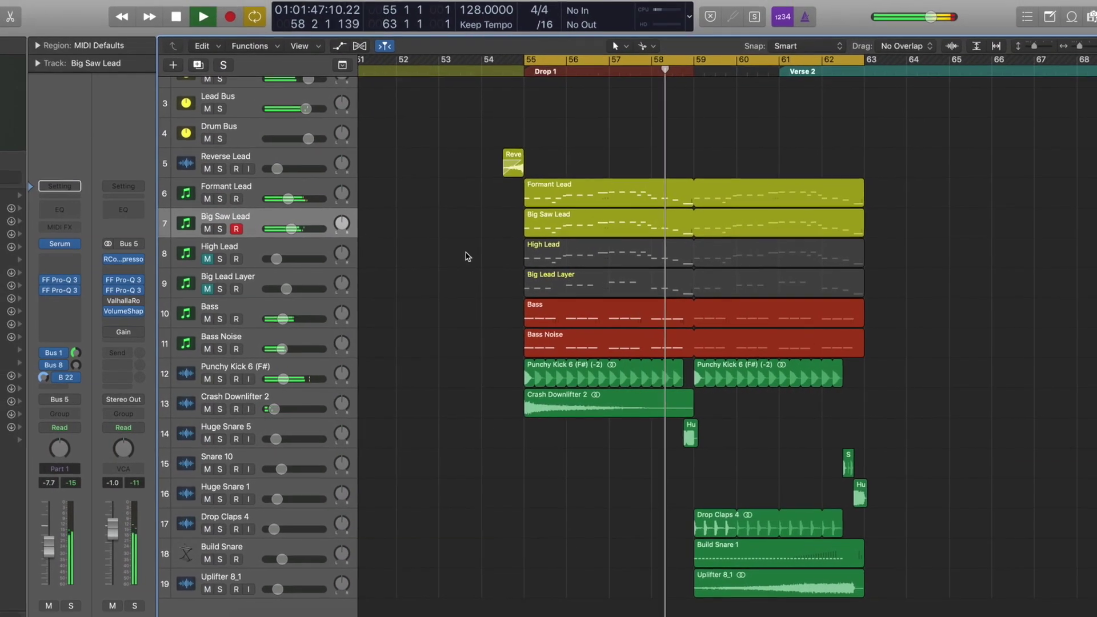
{"action": "key", "text": "space"}
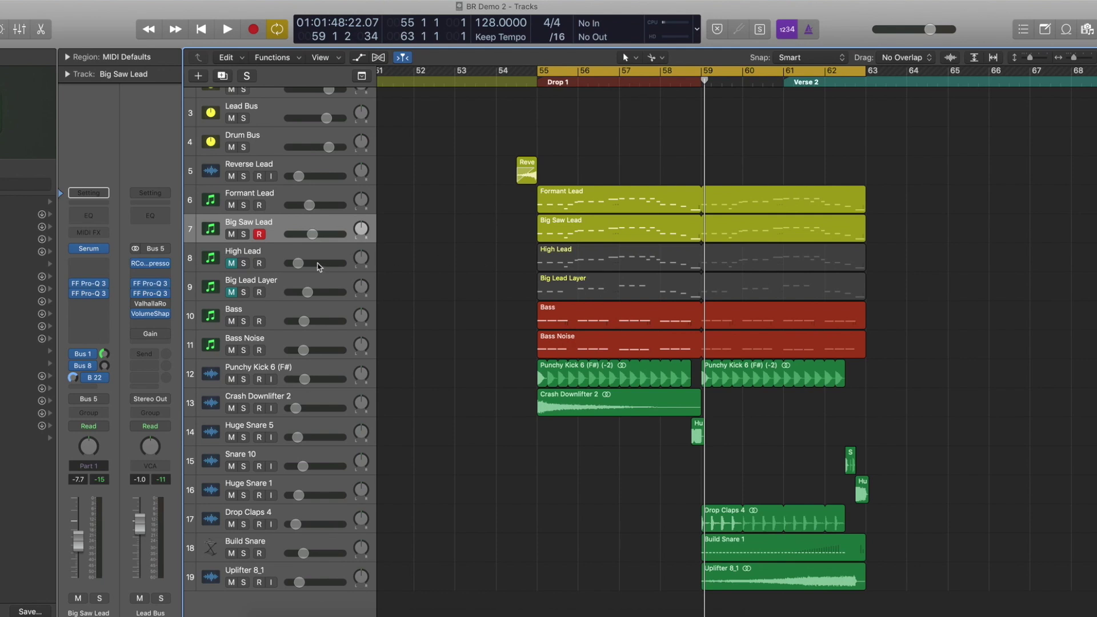
Solo the High Lead and play it within the bar 55 to 63 cycle.
{"action": "left_click", "coordinate": [280, 252]}
{"action": "left_click", "coordinate": [243, 263]}
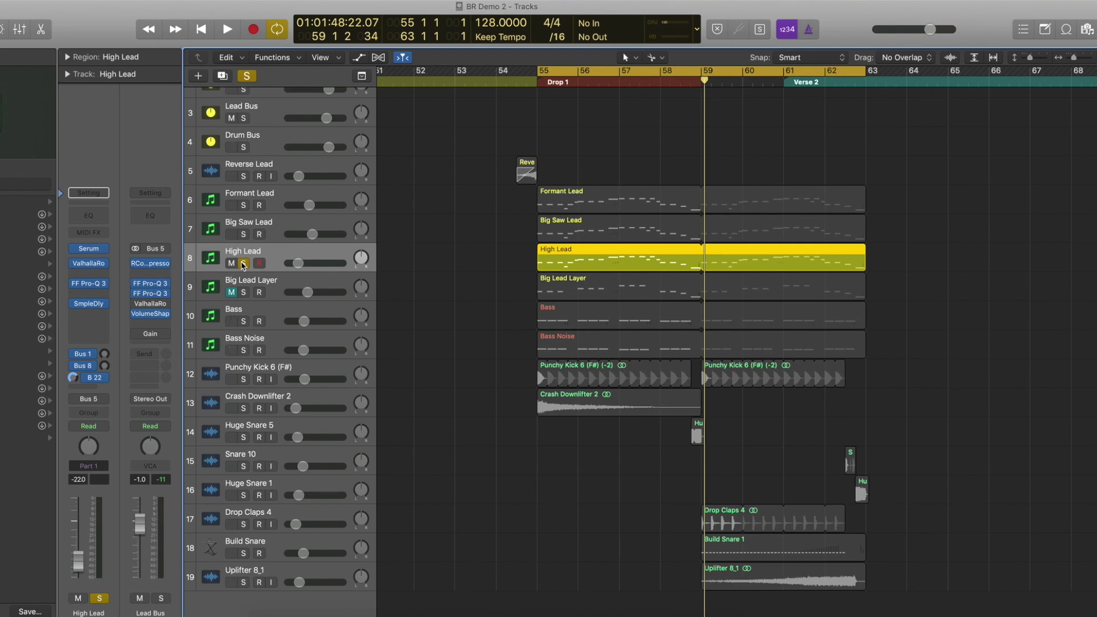
{"action": "key", "text": "space"}
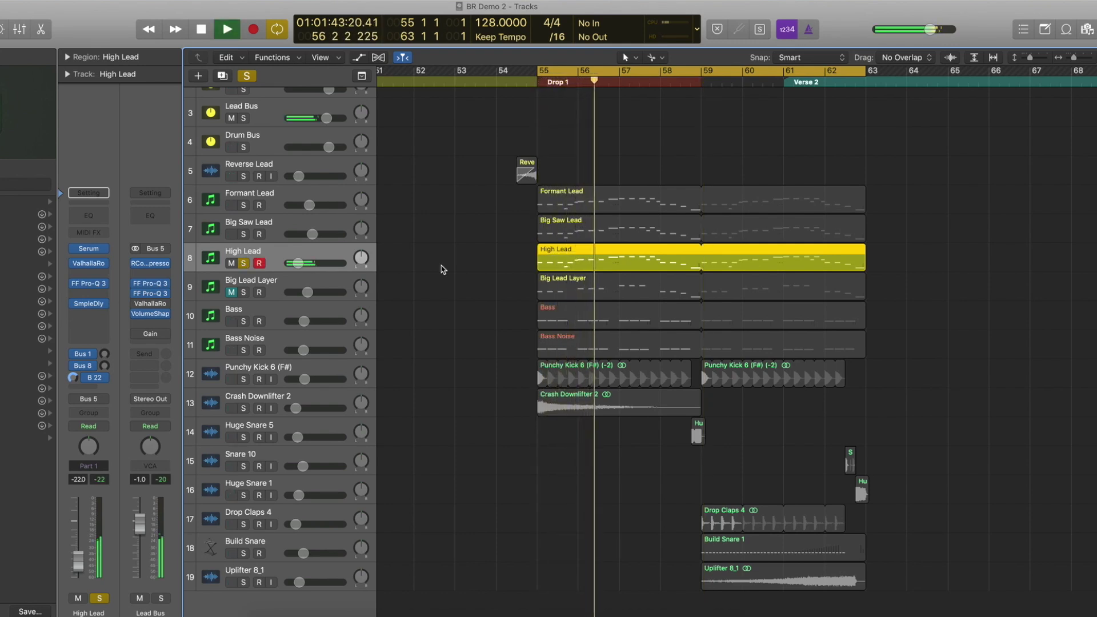
{"action": "key", "text": "space"}
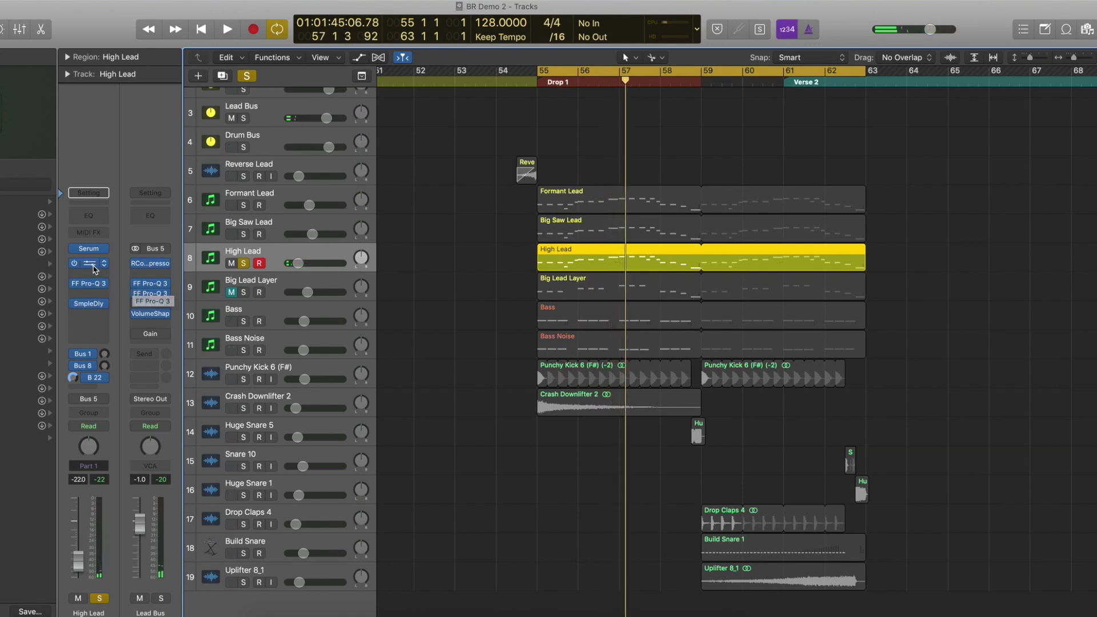
Open the High Lead's ValhallaRoom reverb and compare the lead with the reverb bypassed and active during playback.
{"action": "left_click", "coordinate": [88, 264]}
{"action": "left_click_drag", "start_coordinate": [181, 39], "coordinate": [863, 201]}
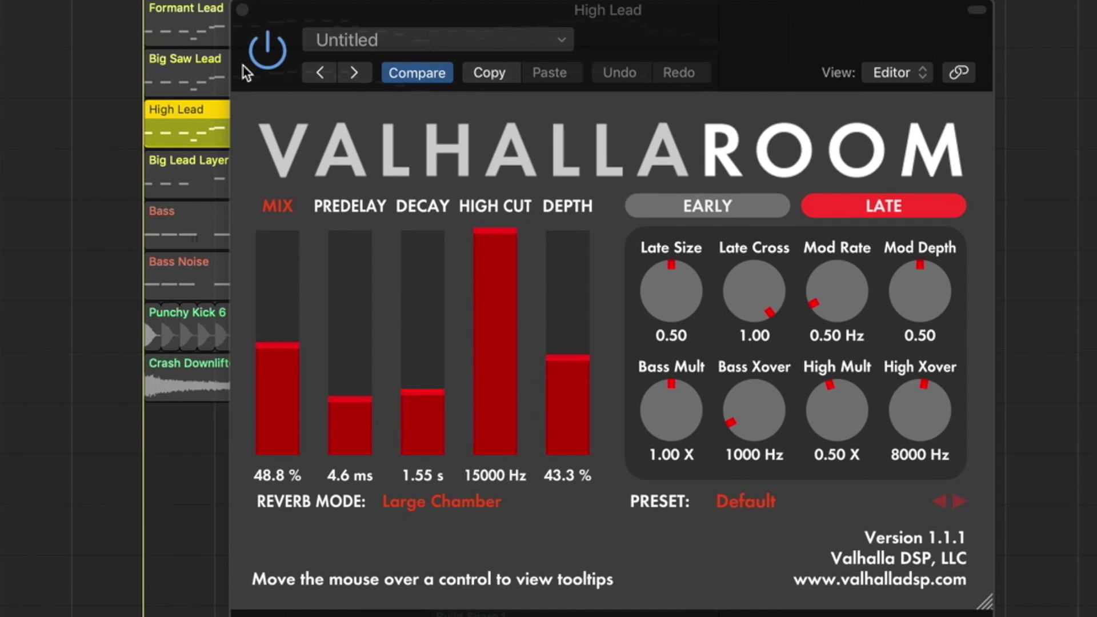
{"action": "left_click", "coordinate": [267, 55]}
{"action": "key", "text": "space"}
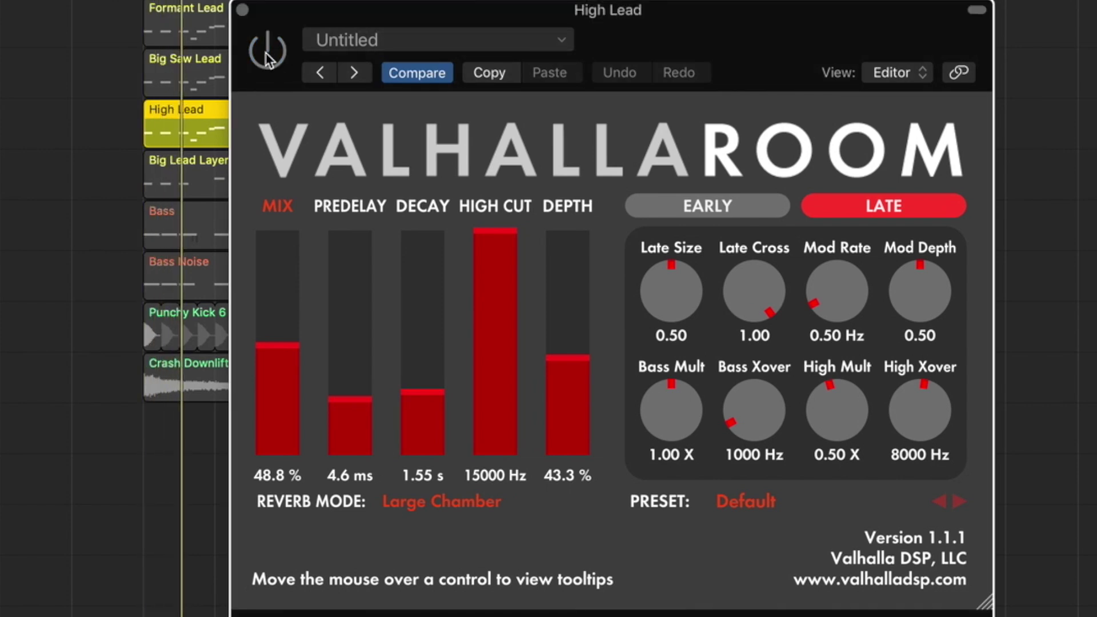
{"action": "left_click", "coordinate": [267, 54]}
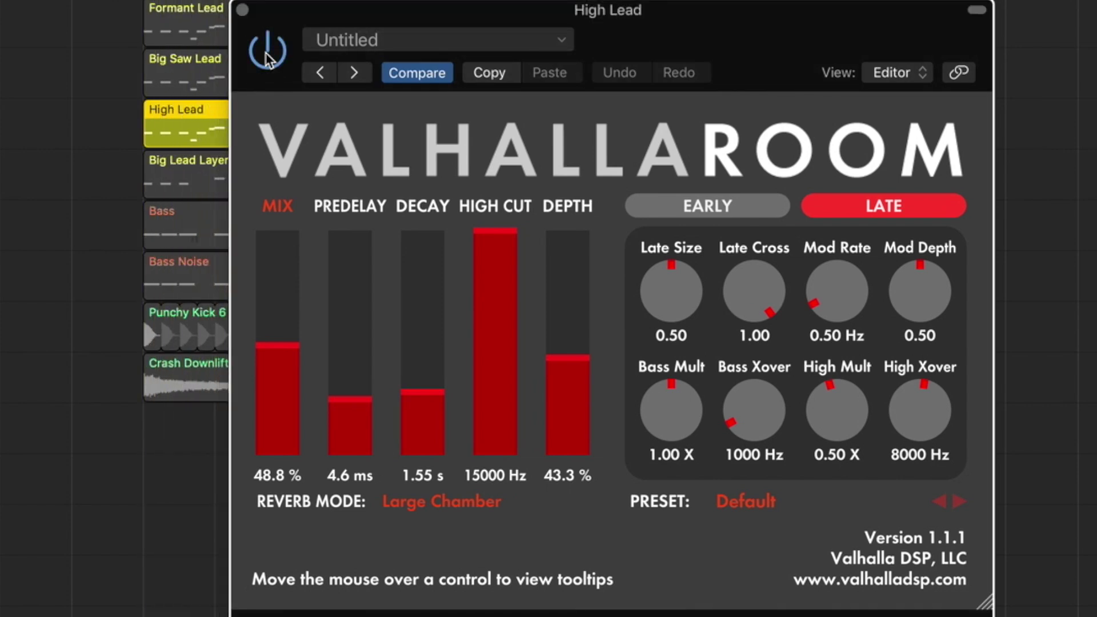
{"action": "left_click", "coordinate": [266, 55]}
{"action": "left_click", "coordinate": [266, 55]}
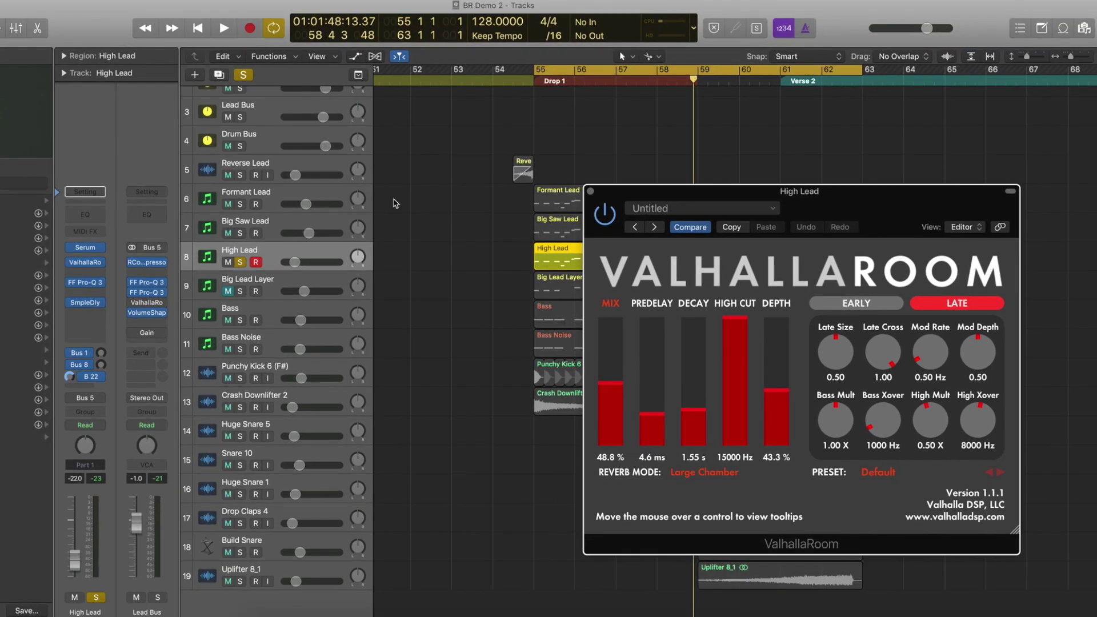
Clear the High Lead's solo, hide the open plug-in window and play the full Drop 1 mix.
{"action": "left_click", "coordinate": [244, 76]}
{"action": "key", "text": "space"}
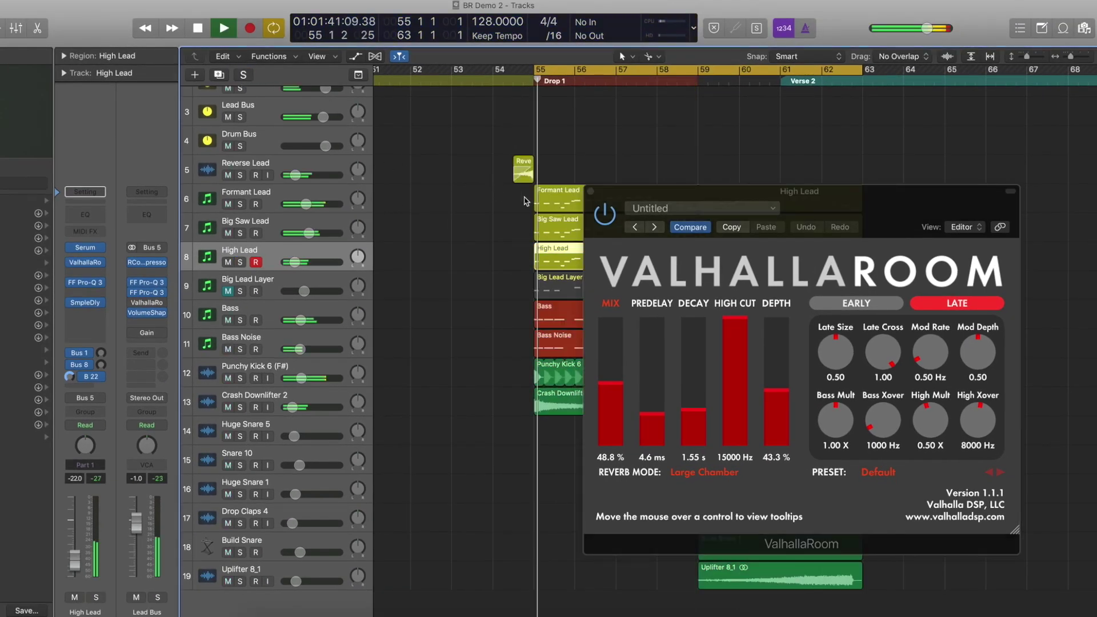
{"action": "key", "text": "v"}
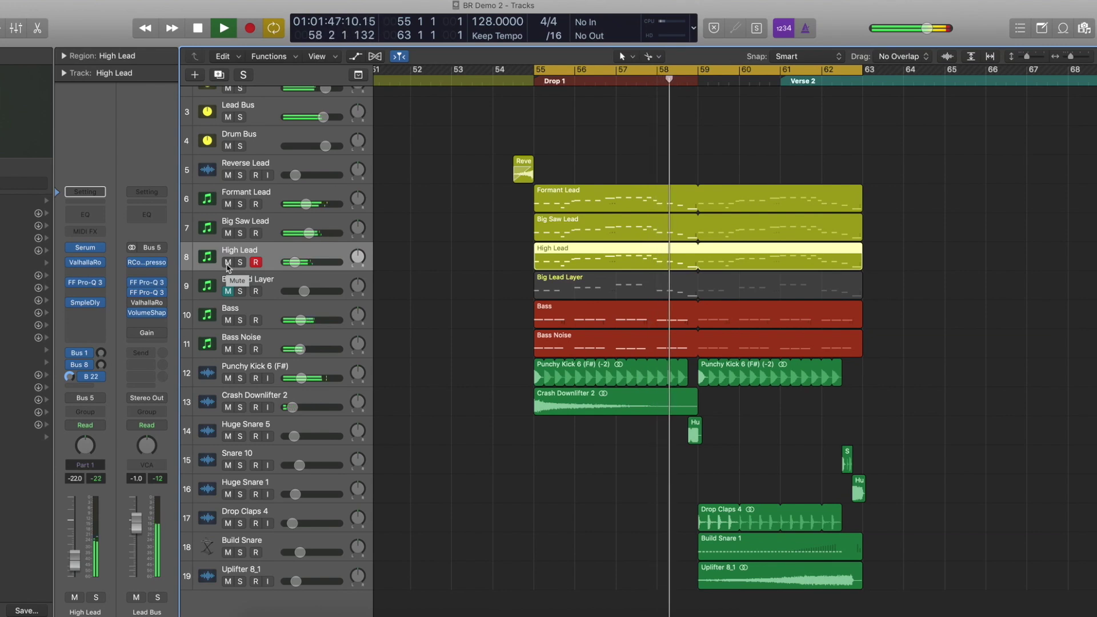
{"action": "key", "text": "space"}
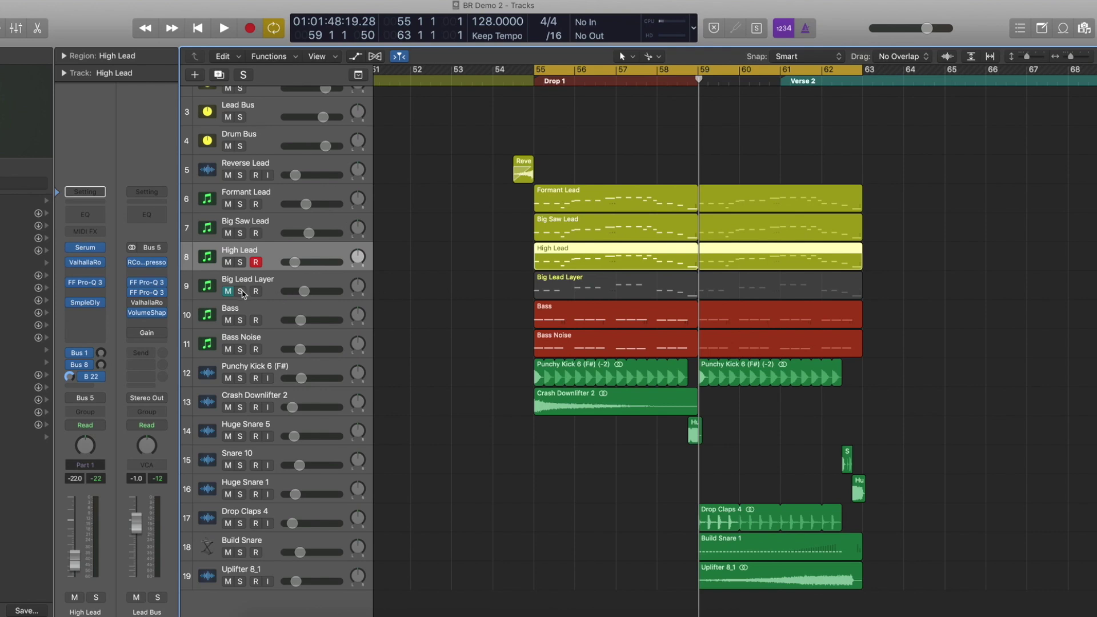
Solo the Big Lead Layer, play it alone within the drop, and unsolo it.
{"action": "left_click", "coordinate": [241, 291]}
{"action": "key", "text": "space"}
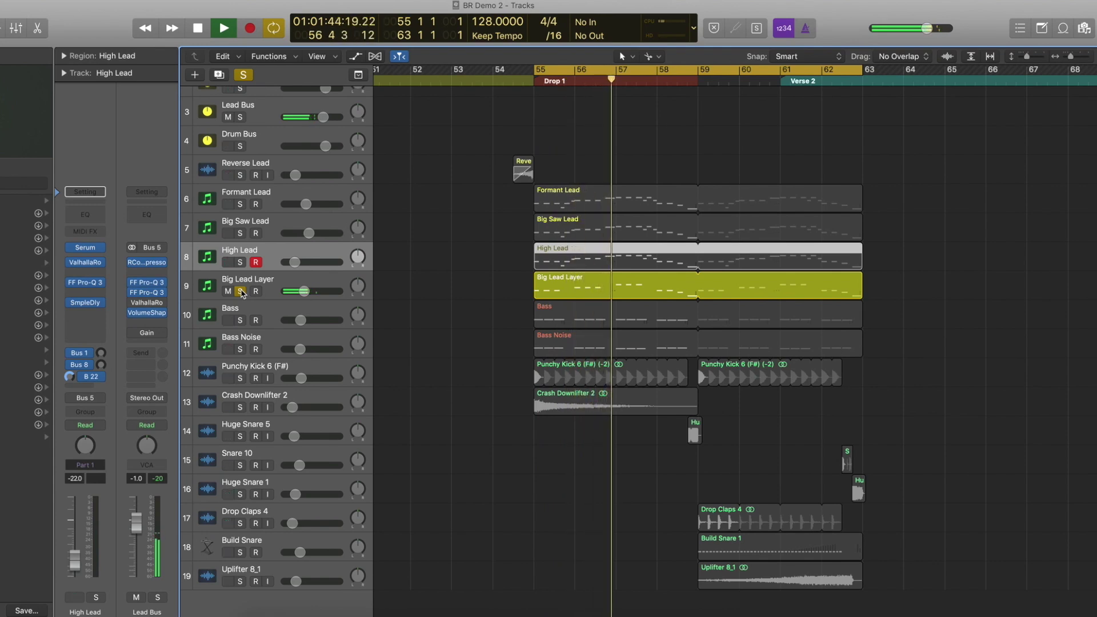
{"action": "key", "text": "space"}
{"action": "left_click", "coordinate": [241, 291]}
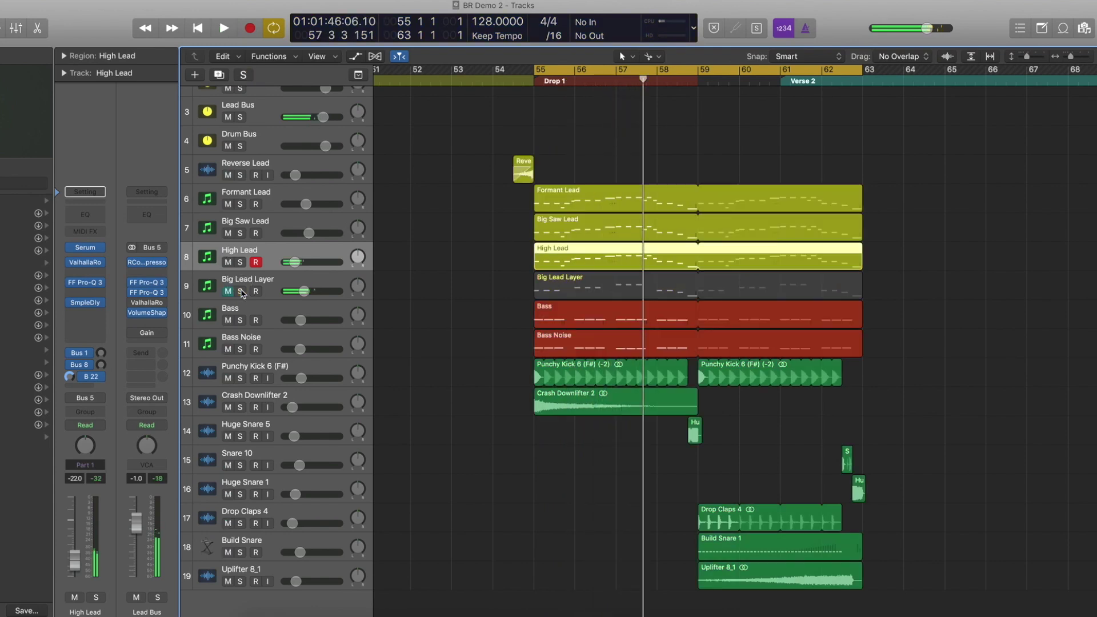
Unmute the Big Lead Layer and play the drop with all four leads together.
{"action": "left_click", "coordinate": [495, 230]}
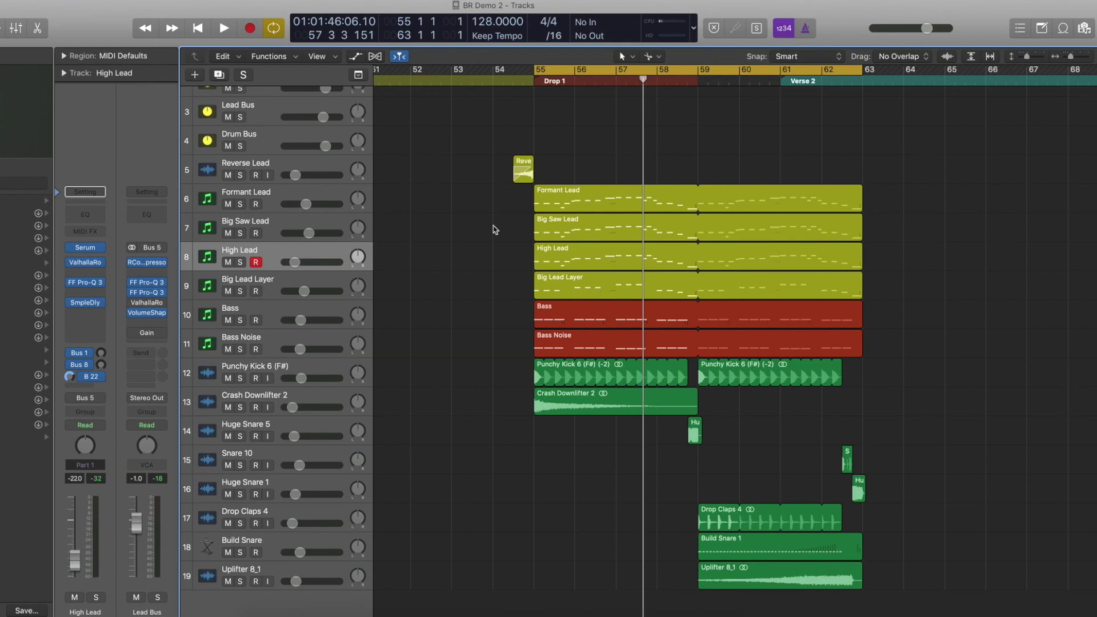
{"action": "key", "text": "space"}
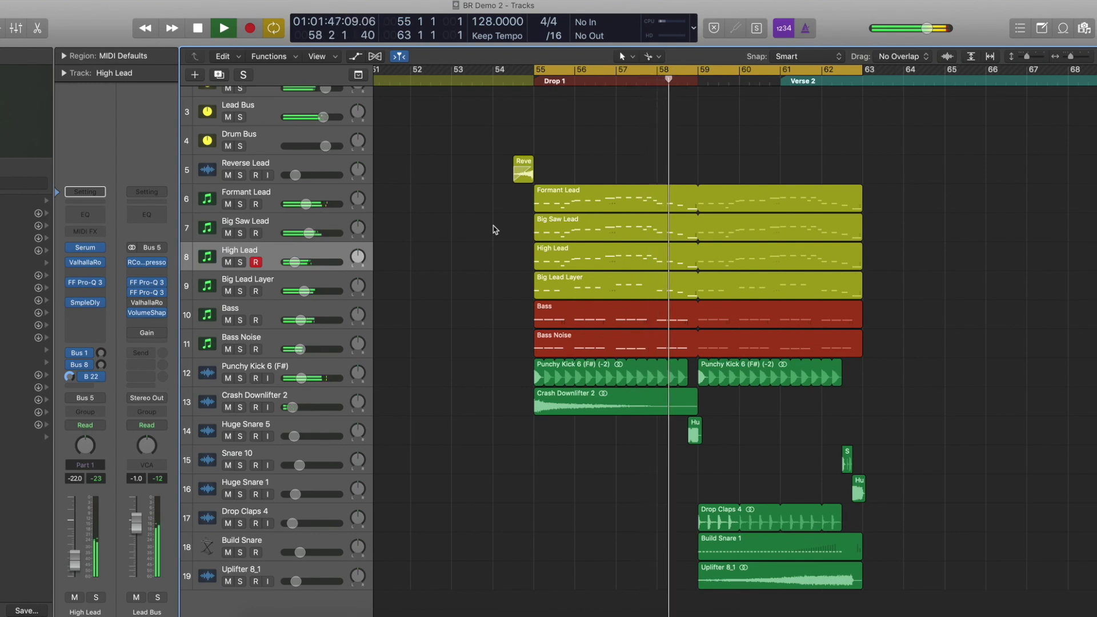
{"action": "key", "text": "space"}
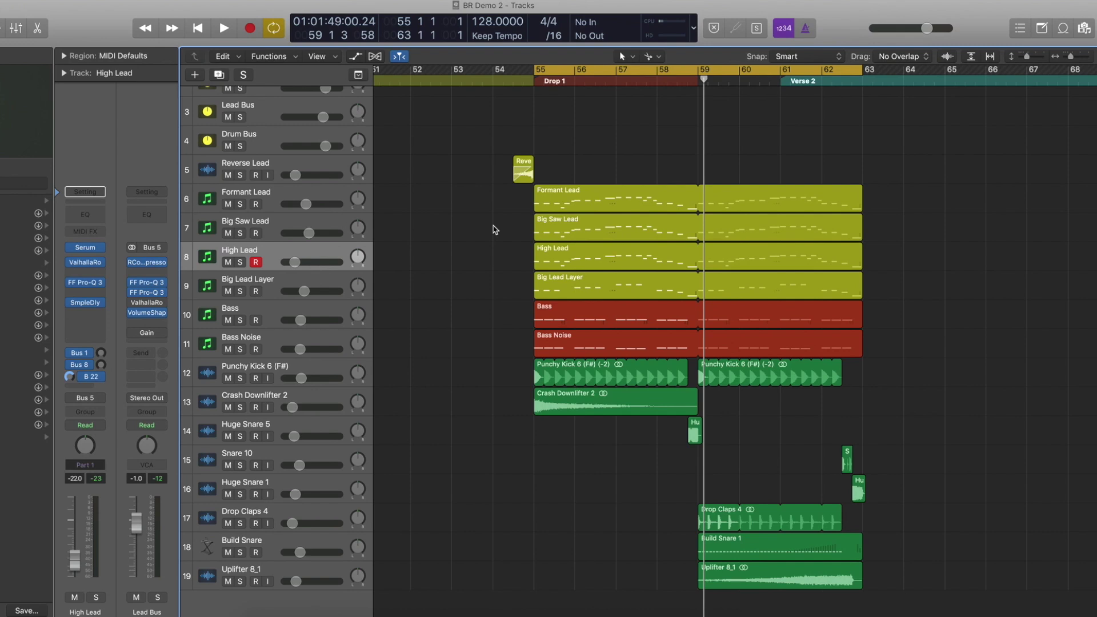
Play the drop from bar 55 and compare the mix with the Formant Lead muted and unmuted.
{"action": "key", "text": "Return"}
{"action": "left_click", "coordinate": [449, 206]}
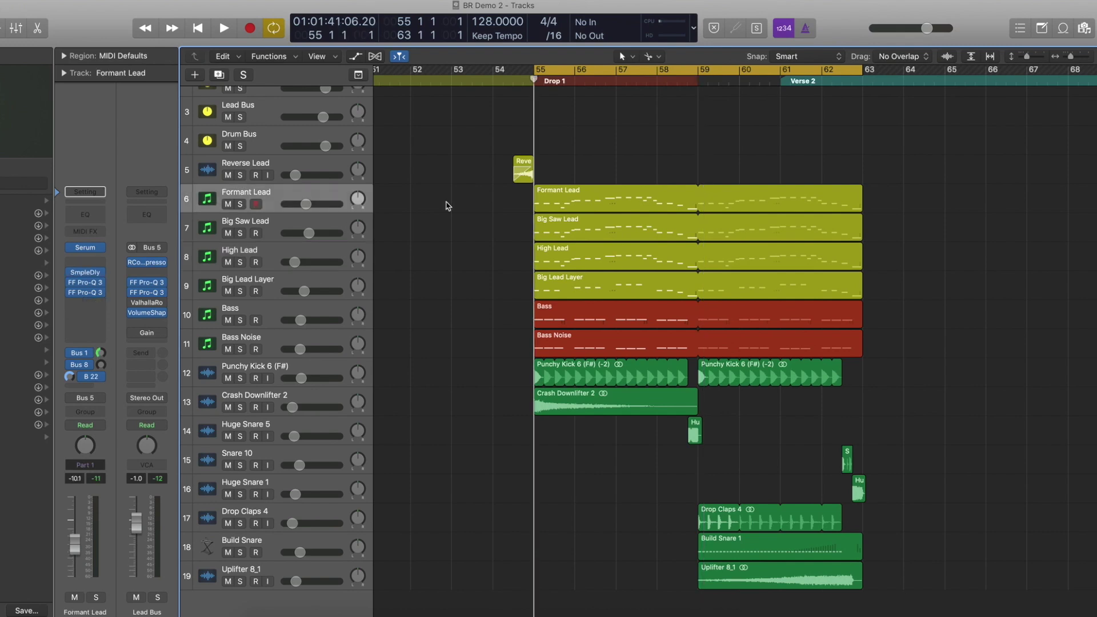
{"action": "key", "text": "space"}
{"action": "left_click", "coordinate": [228, 205]}
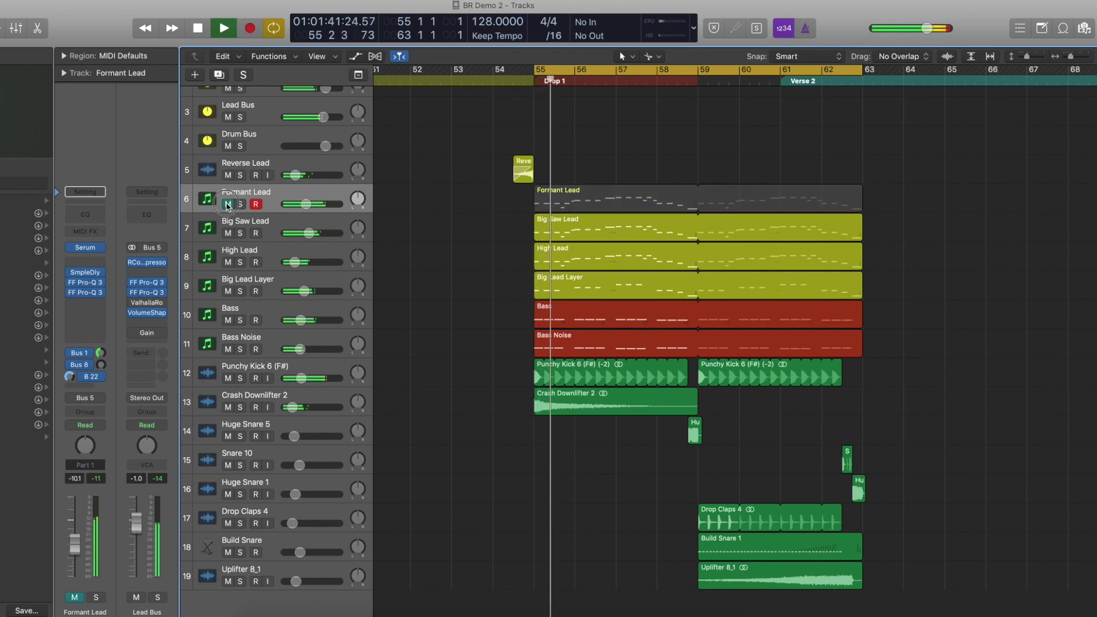
{"action": "left_click", "coordinate": [228, 204]}
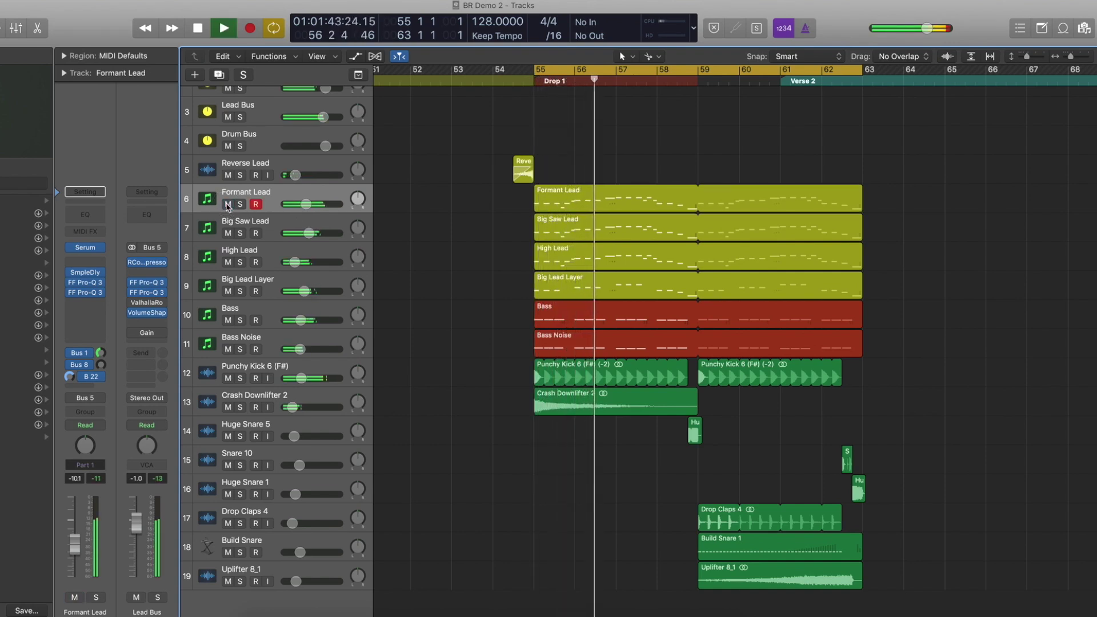
{"action": "left_click", "coordinate": [228, 204]}
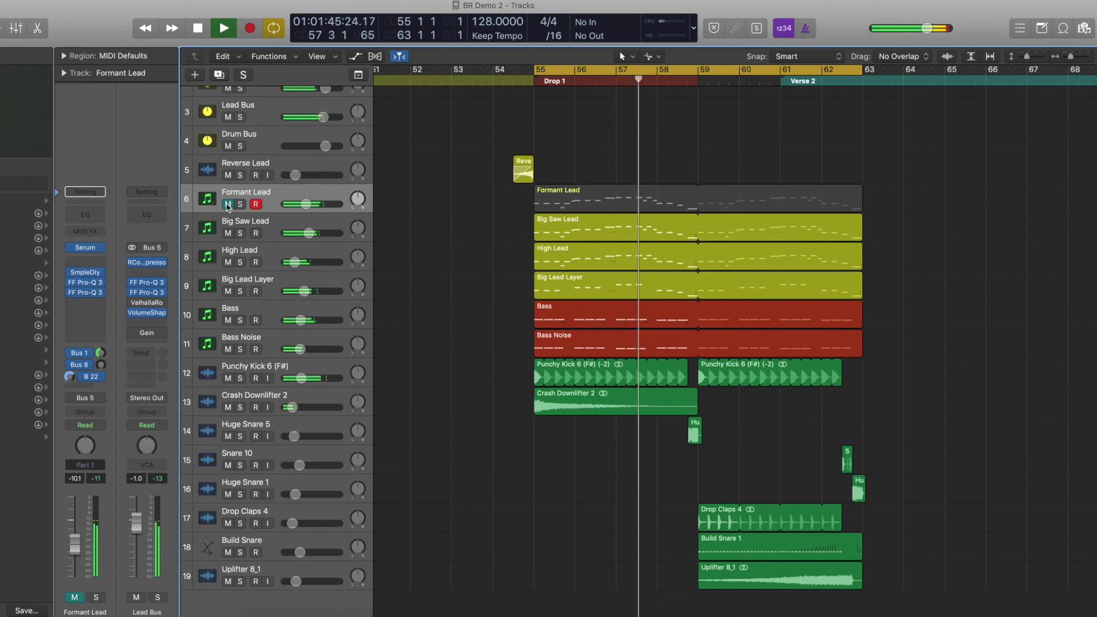
{"action": "left_click", "coordinate": [228, 205]}
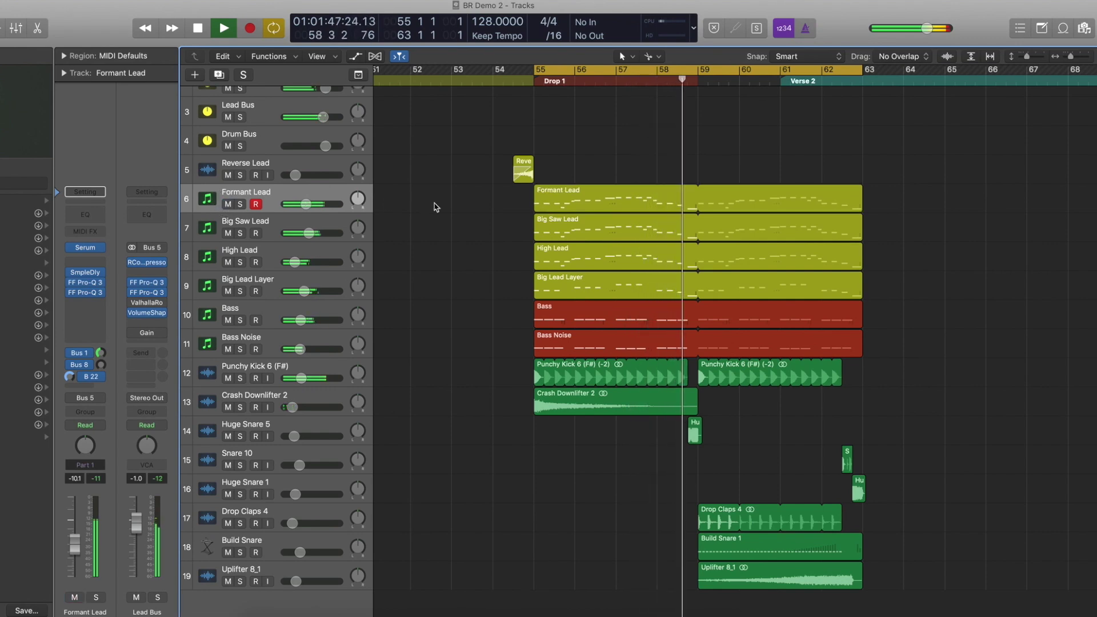
{"action": "key", "text": "space"}
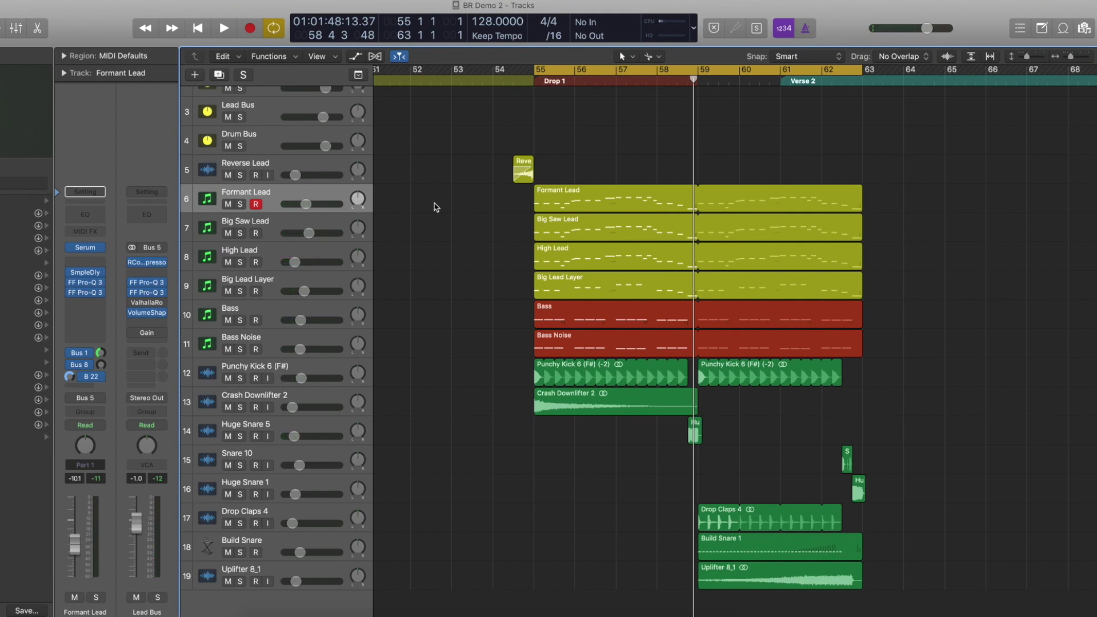
Replay the drop, comparing the mix with the Big Saw Lead muted and unmuted.
{"action": "left_click", "coordinate": [308, 223]}
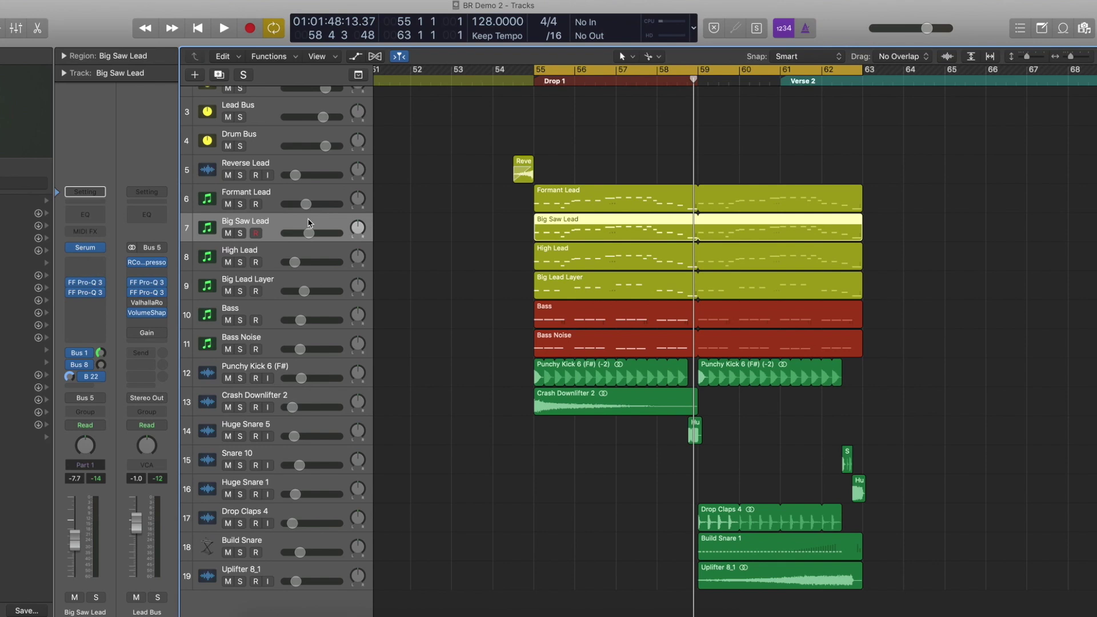
{"action": "key", "text": "space"}
{"action": "left_click", "coordinate": [228, 233]}
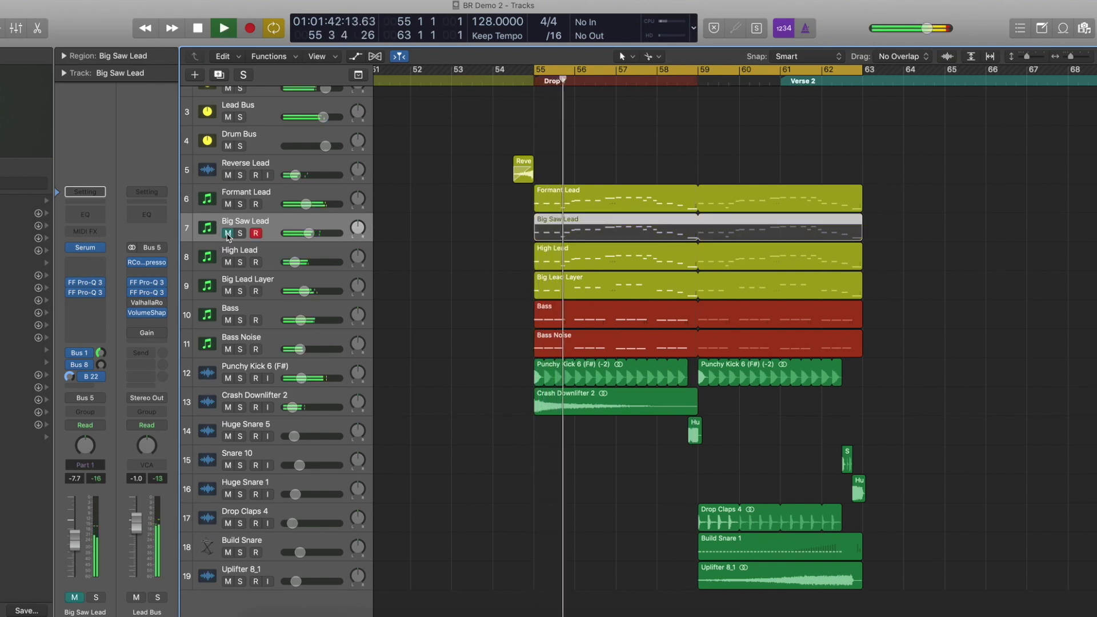
{"action": "left_click", "coordinate": [228, 233]}
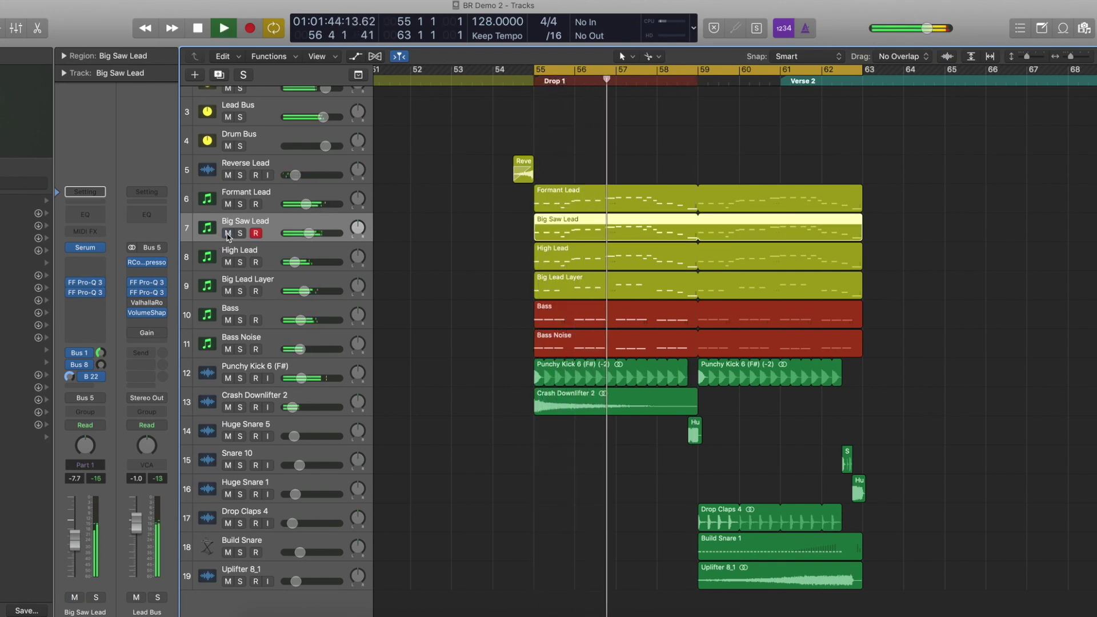
{"action": "left_click", "coordinate": [228, 233]}
{"action": "left_click", "coordinate": [228, 234]}
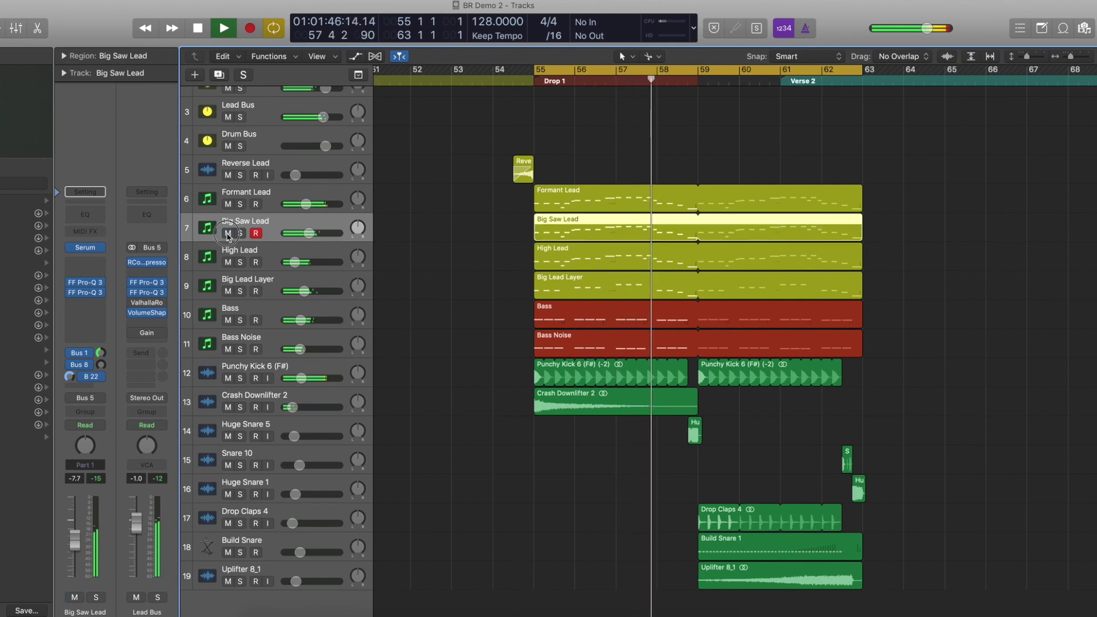
{"action": "key", "text": "space"}
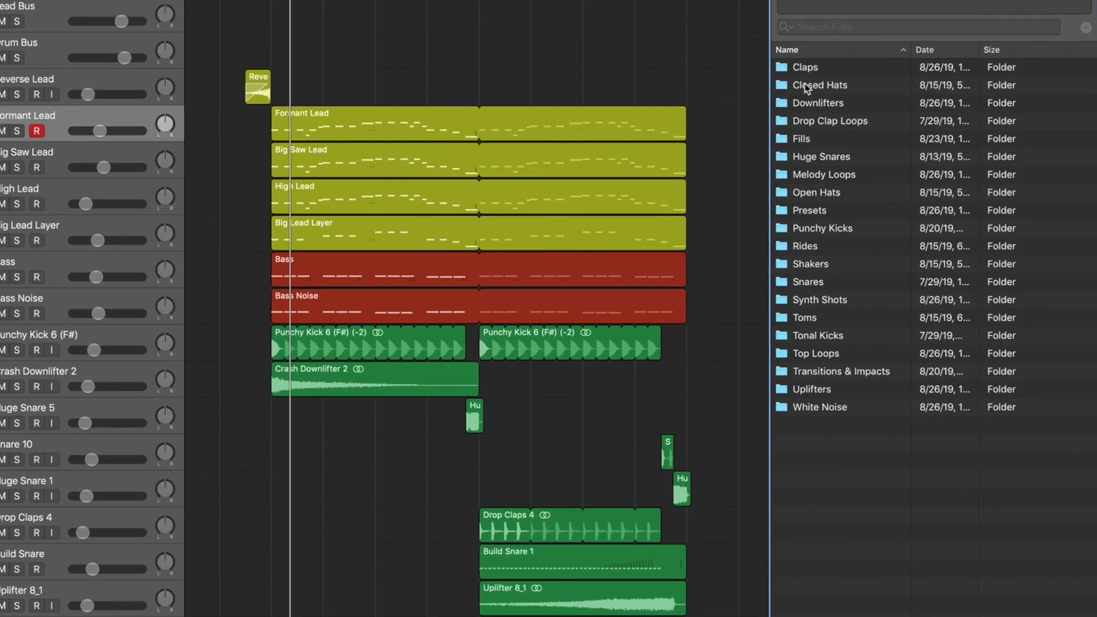
Preview several samples from the Claps and Closed Hats folders.
{"action": "double_click", "coordinate": [811, 74]}
{"action": "left_click", "coordinate": [827, 211]}
{"action": "left_click", "coordinate": [822, 282]}
{"action": "left_click", "coordinate": [832, 210]}
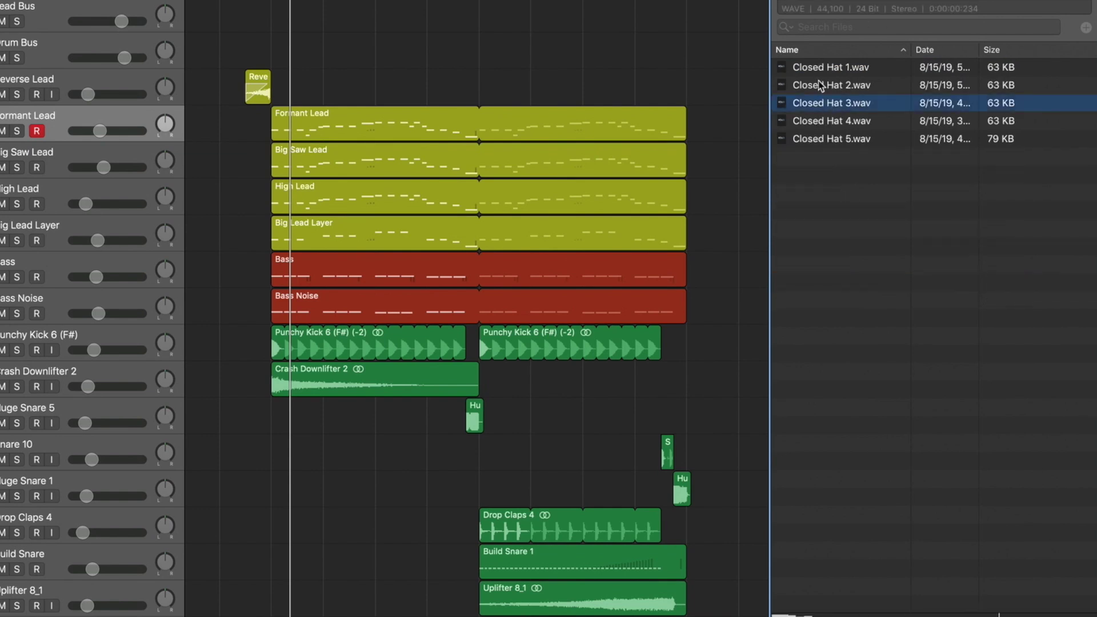
{"action": "left_click", "coordinate": [821, 86]}
{"action": "left_click", "coordinate": [835, 120]}
{"action": "left_click", "coordinate": [832, 139]}
Preview drum fills from the Fills folder, including Fill 1, 5, 6, 7 and 10.
{"action": "left_click", "coordinate": [843, 74]}
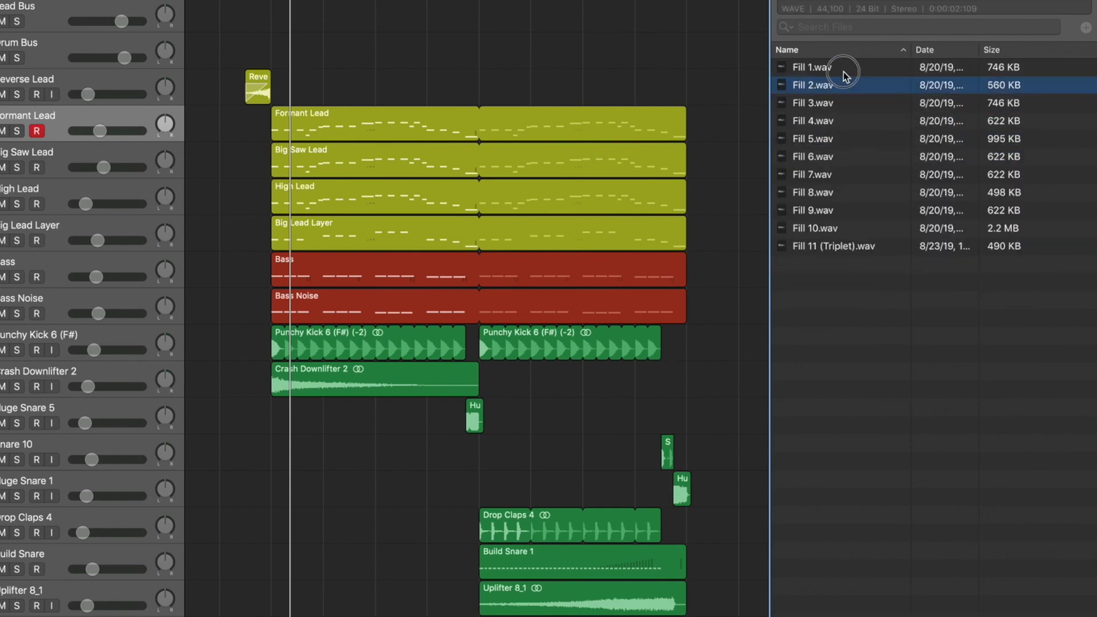
{"action": "left_click", "coordinate": [851, 139]}
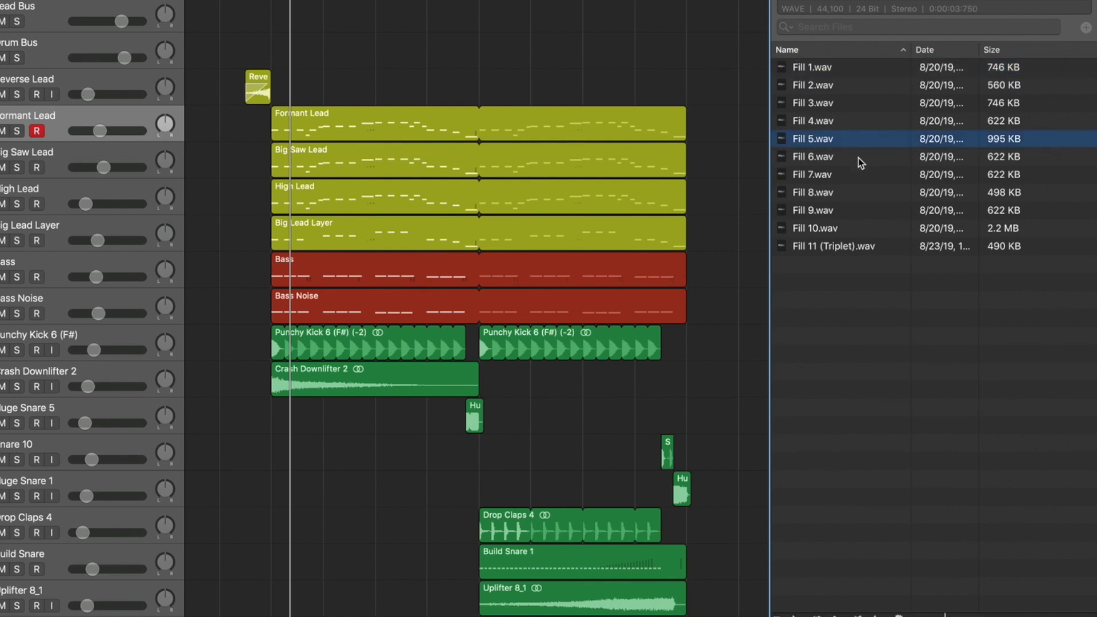
{"action": "left_click", "coordinate": [858, 157]}
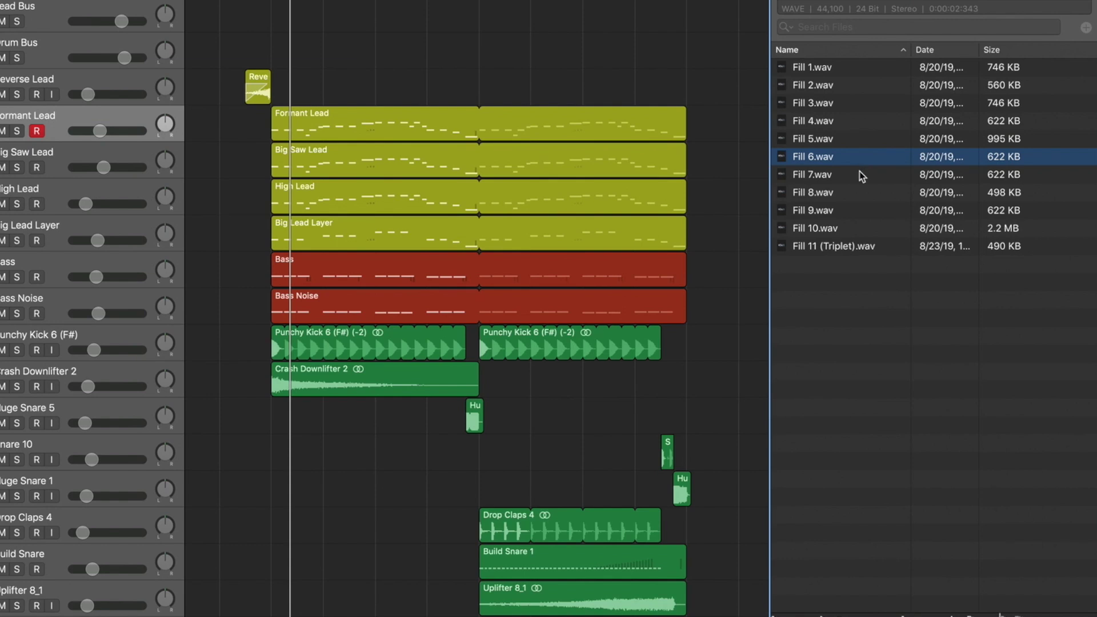
{"action": "left_click", "coordinate": [861, 176]}
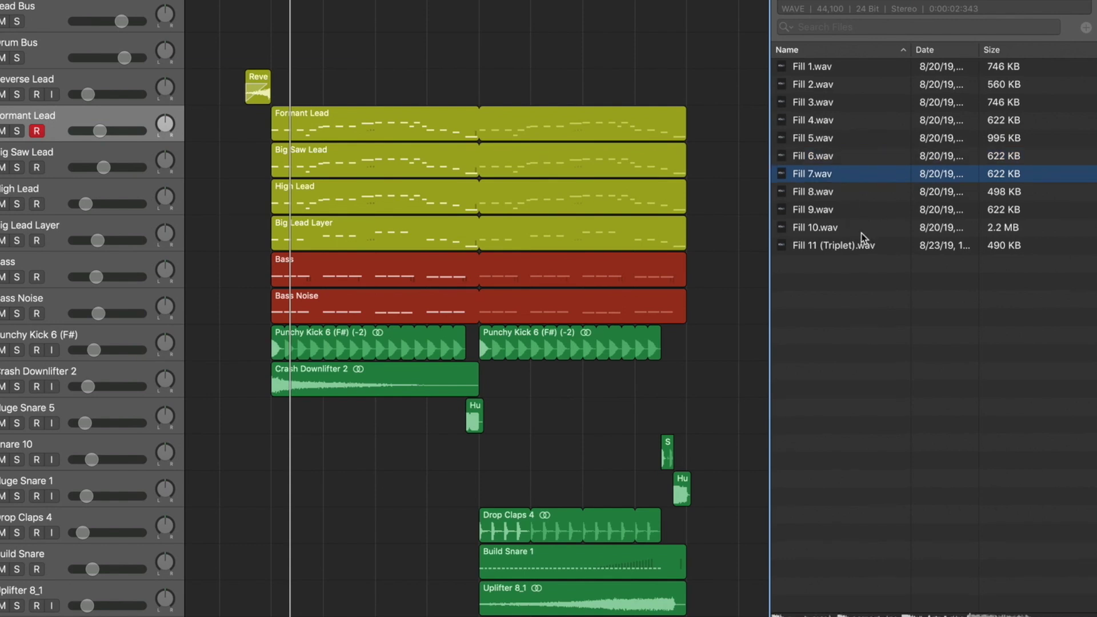
{"action": "left_click", "coordinate": [862, 231]}
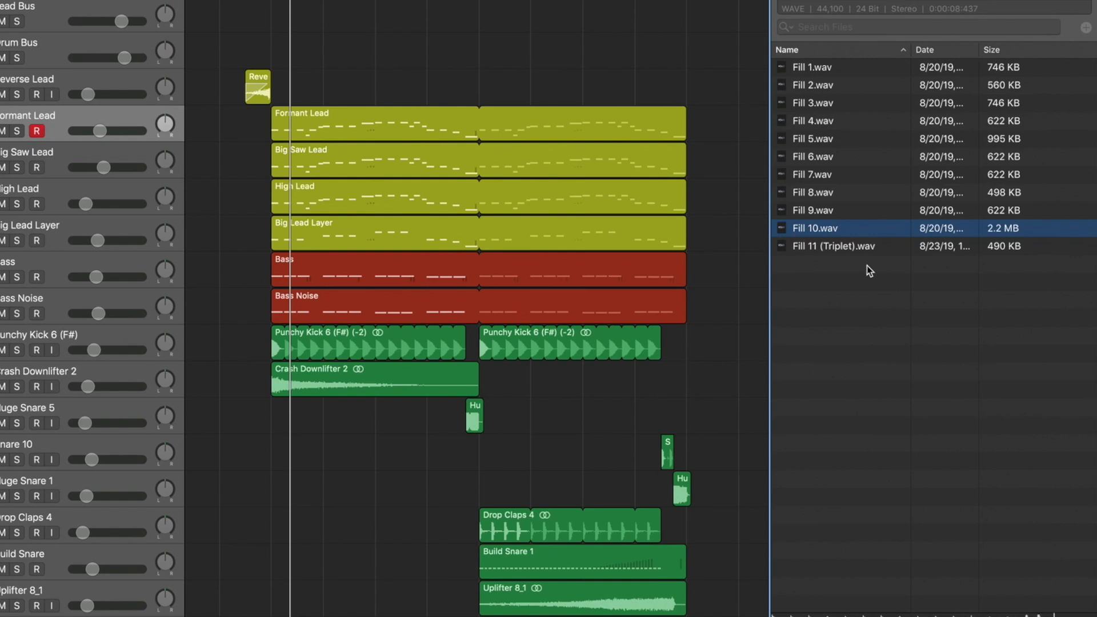
Preview a range of one-shots from the Snares folder, starting with Snare 1.wav.
{"action": "left_click", "coordinate": [824, 71]}
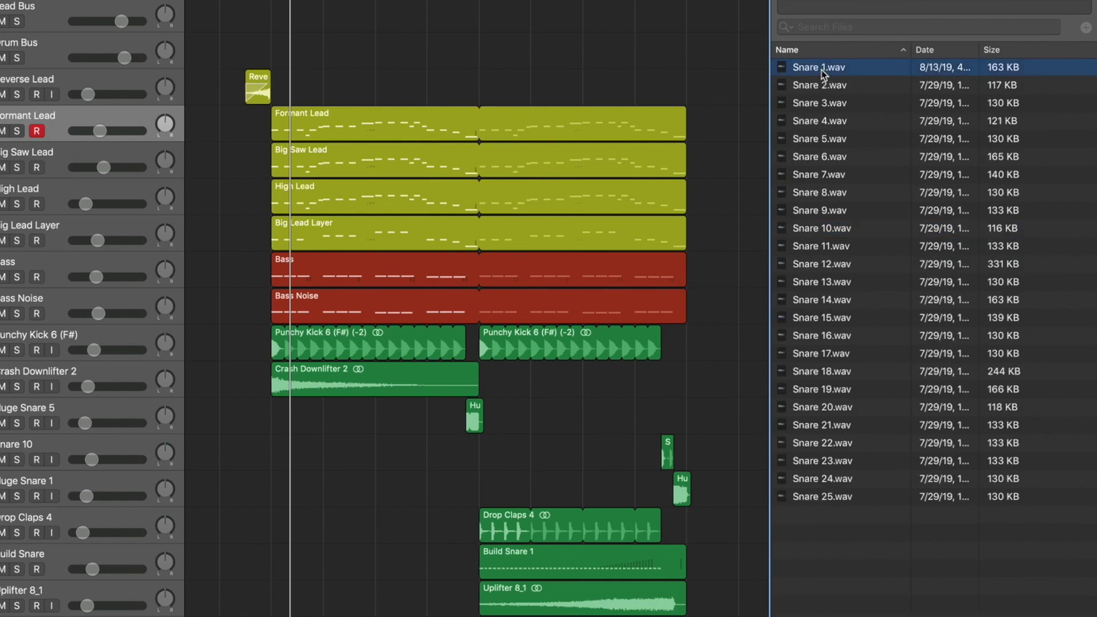
{"action": "left_click", "coordinate": [822, 123]}
{"action": "left_click", "coordinate": [823, 196]}
{"action": "left_click", "coordinate": [817, 299]}
{"action": "left_click", "coordinate": [823, 407]}
{"action": "left_click", "coordinate": [823, 211]}
{"action": "left_click", "coordinate": [852, 460]}
{"action": "left_click", "coordinate": [829, 139]}
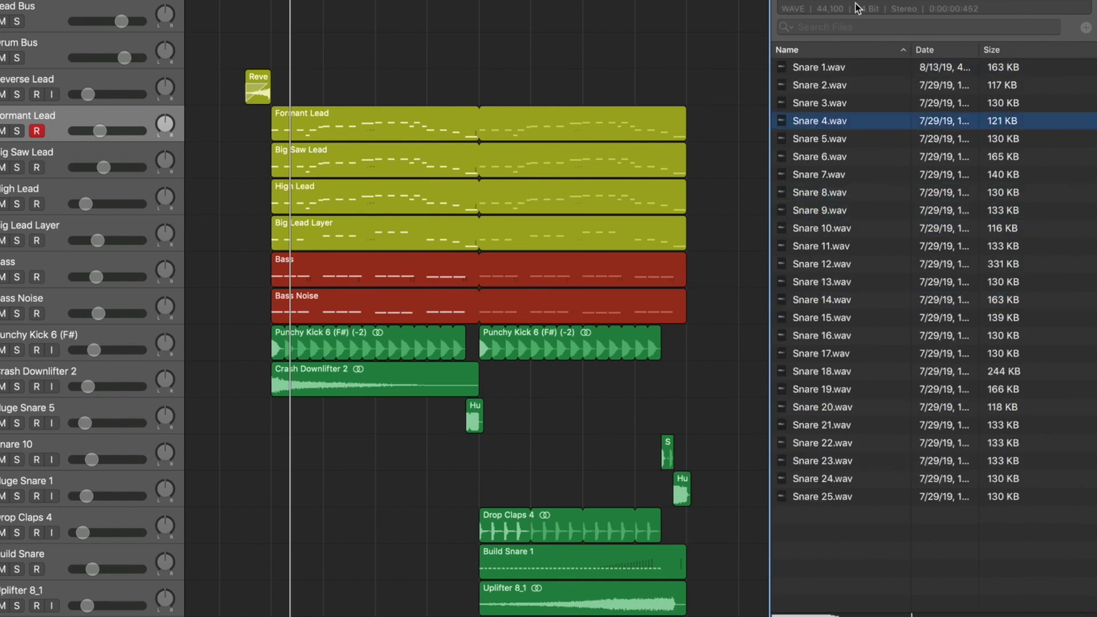
Return to the main sample folder, open Synth Shots and preview its samples one after another.
{"action": "key", "text": "super+Up"}
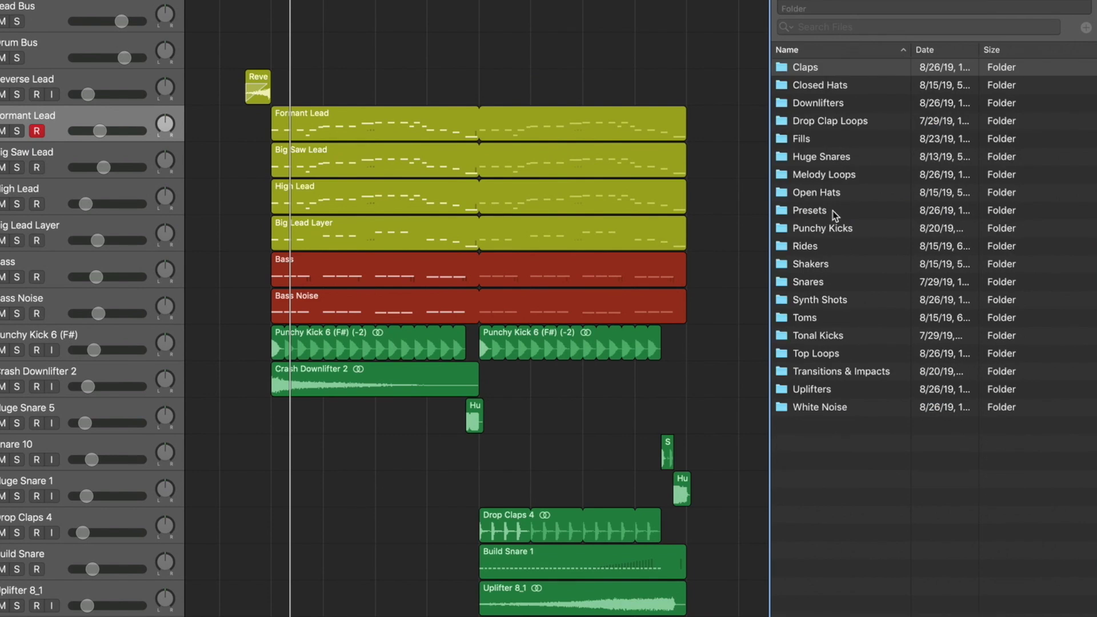
{"action": "double_click", "coordinate": [822, 301]}
{"action": "left_click", "coordinate": [824, 69]}
{"action": "left_click", "coordinate": [820, 85]}
{"action": "left_click", "coordinate": [815, 105]}
{"action": "left_click", "coordinate": [816, 122]}
{"action": "left_click", "coordinate": [817, 140]}
{"action": "left_click", "coordinate": [816, 159]}
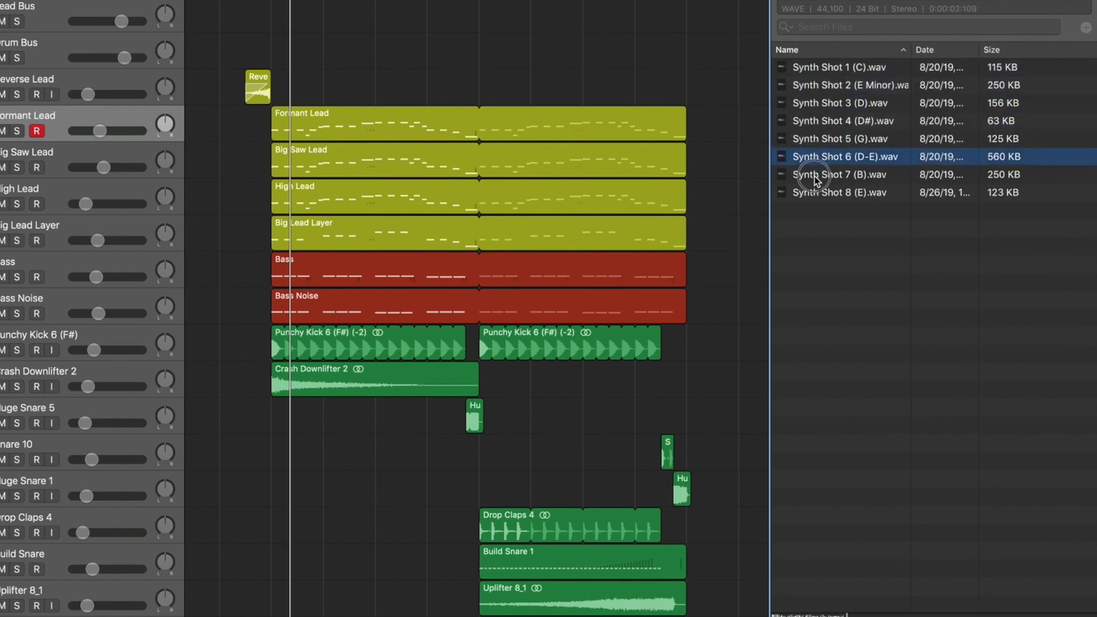
{"action": "left_click", "coordinate": [816, 174]}
{"action": "left_click", "coordinate": [813, 209]}
{"action": "left_click", "coordinate": [816, 192]}
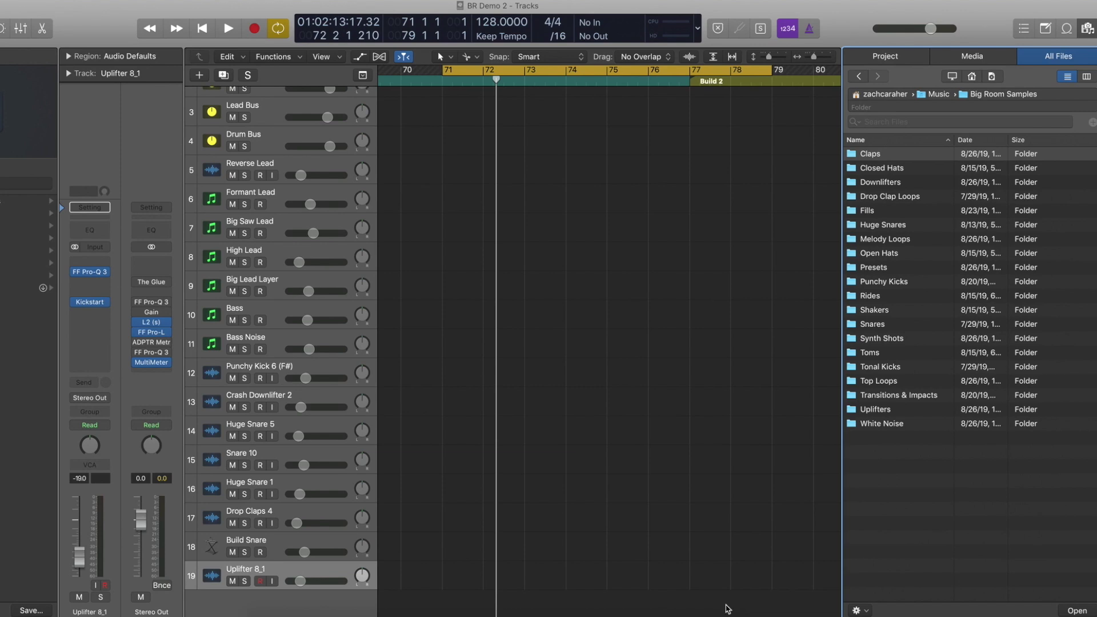
Open the Top Loops folder and preview Top Loop 5.wav and Top Loop 4.wav.
{"action": "double_click", "coordinate": [880, 381]}
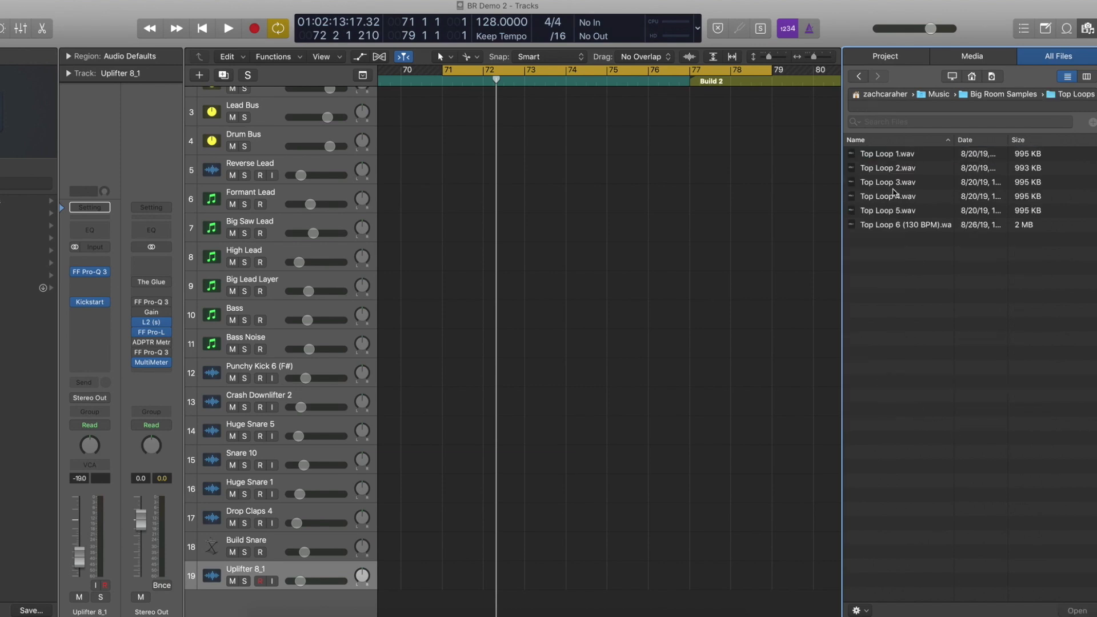
{"action": "left_click", "coordinate": [890, 211]}
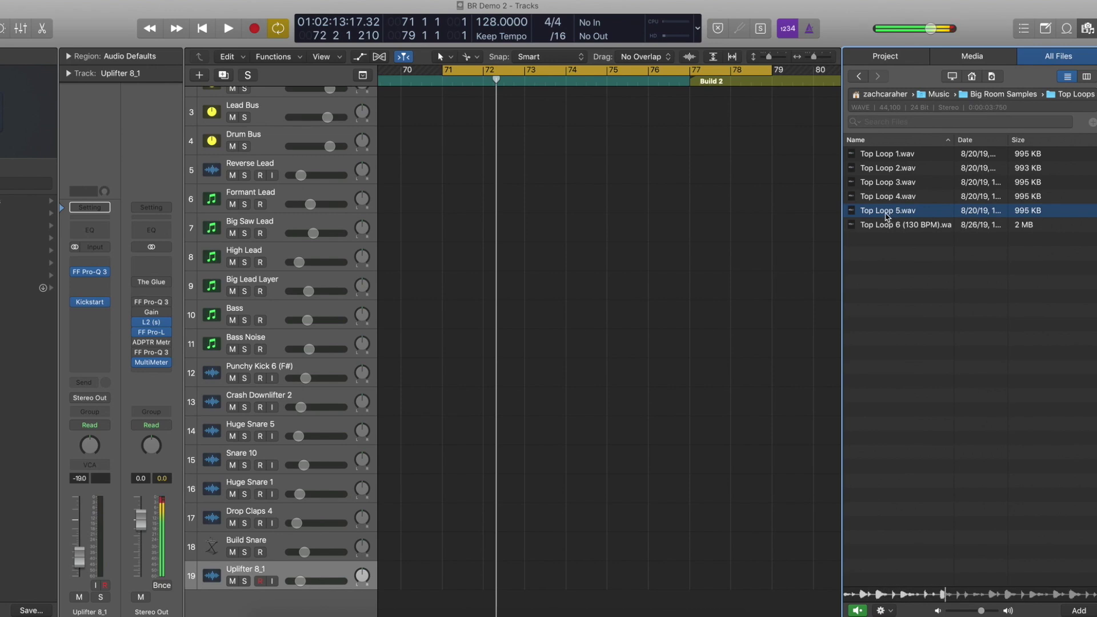
{"action": "left_click_drag", "start_coordinate": [885, 212], "coordinate": [887, 200]}
{"action": "left_click", "coordinate": [889, 195]}
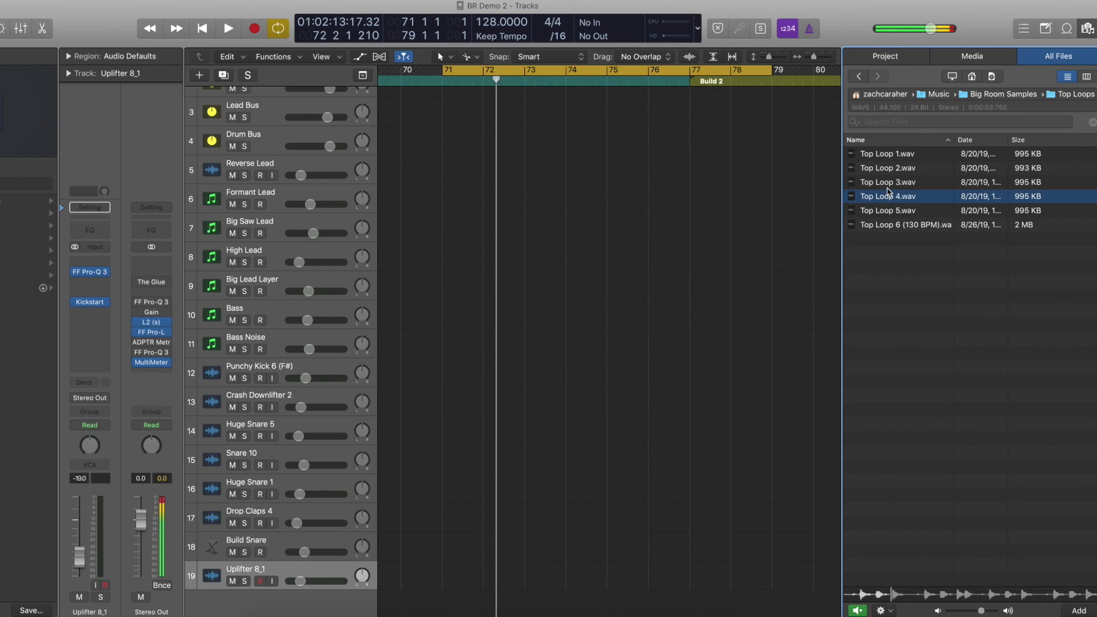
Place Top Loop 4.wav on a new track at bar 71 and loop the region to bar 79.
{"action": "left_click_drag", "start_coordinate": [889, 198], "coordinate": [455, 530]}
{"action": "scroll", "coordinate": [457, 534], "scroll_direction": "down", "scroll_amount": 3}
{"action": "left_click_drag", "start_coordinate": [498, 581], "coordinate": [781, 569]}
Lower the Top Loop 4 track's volume to -5.9 dB and play the loop.
{"action": "left_click", "coordinate": [231, 571]}
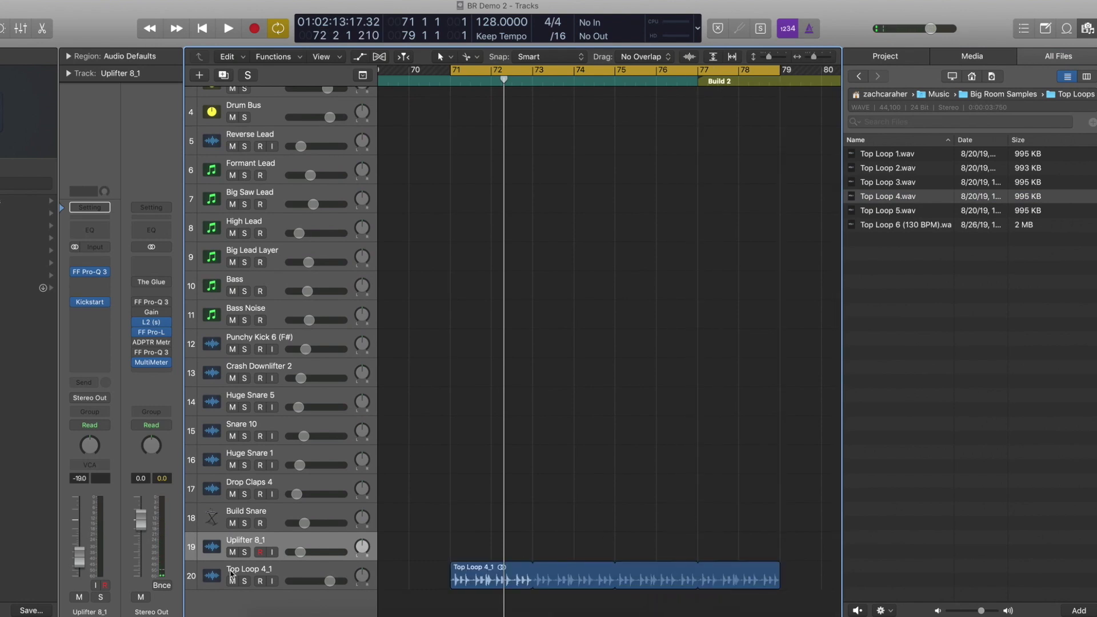
{"action": "left_click_drag", "start_coordinate": [79, 516], "coordinate": [81, 536]}
{"action": "key", "text": "space"}
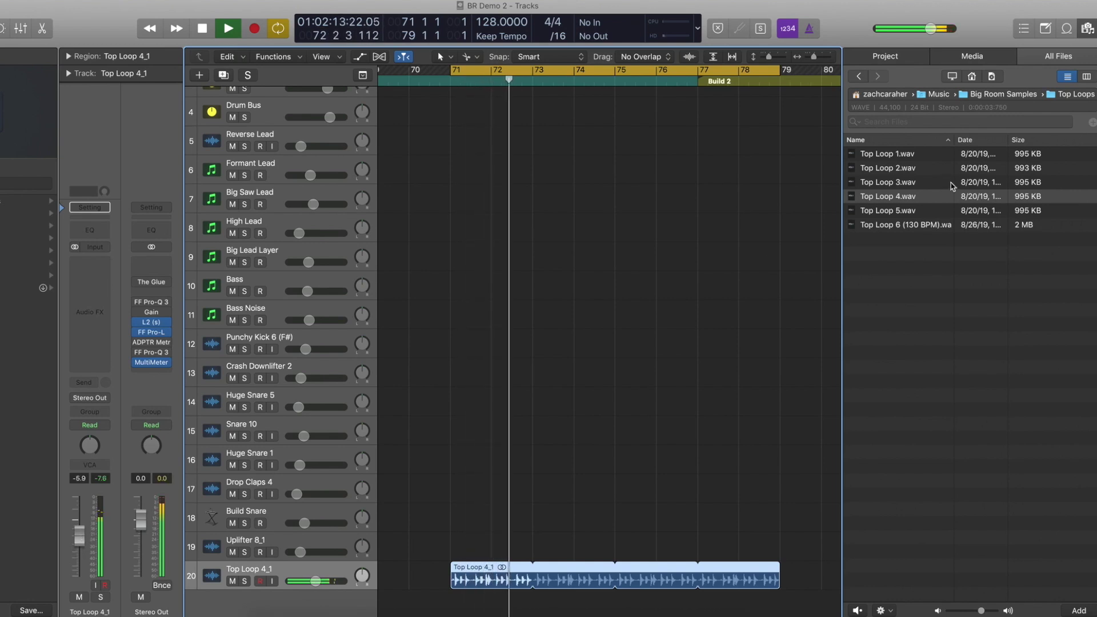
Stop playback, open the Tonal Kicks sample folder and preview Tonal Kick 02 12 (B).wav and Tonal Kick 03 1 (C).wav.
{"action": "key", "text": "space"}
{"action": "left_click", "coordinate": [986, 94]}
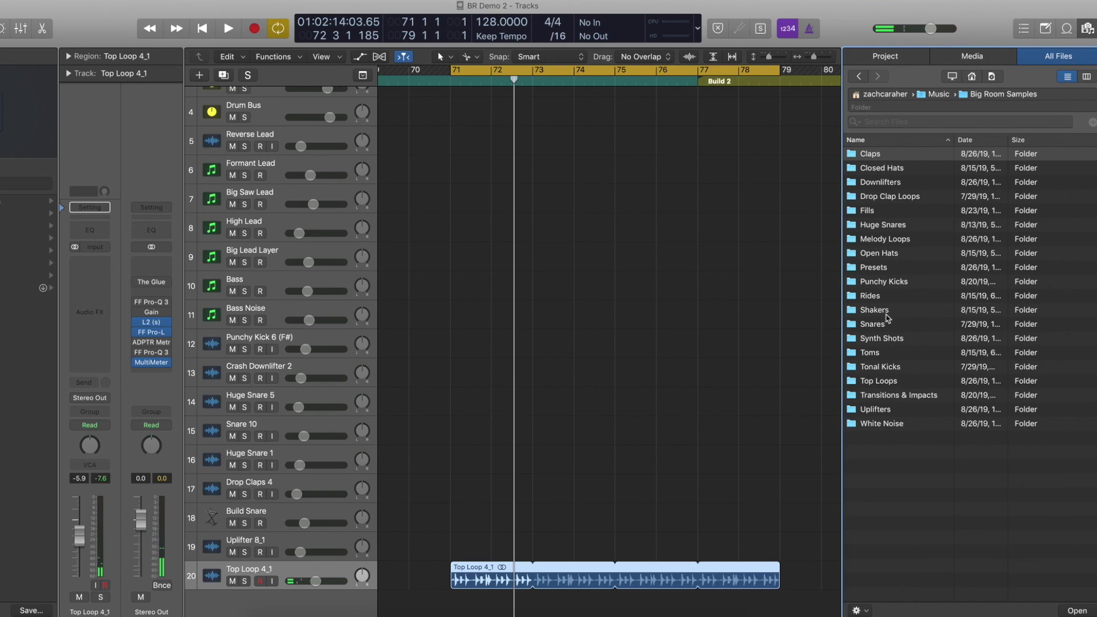
{"action": "double_click", "coordinate": [875, 368]}
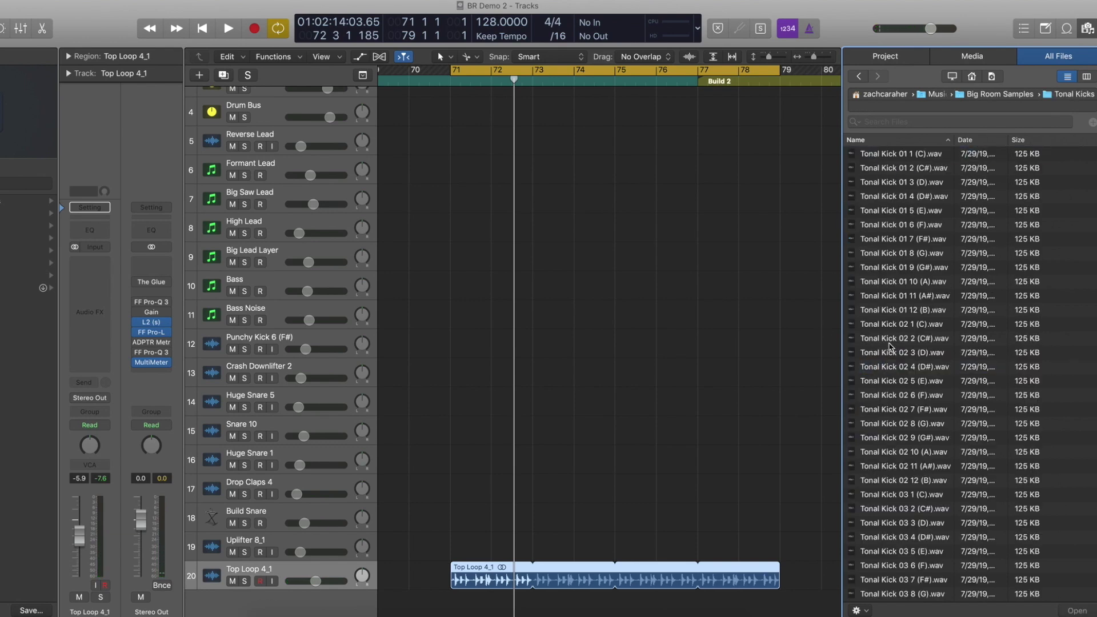
{"action": "scroll", "coordinate": [895, 470], "scroll_direction": "down", "scroll_amount": 3}
{"action": "left_click", "coordinate": [894, 373]}
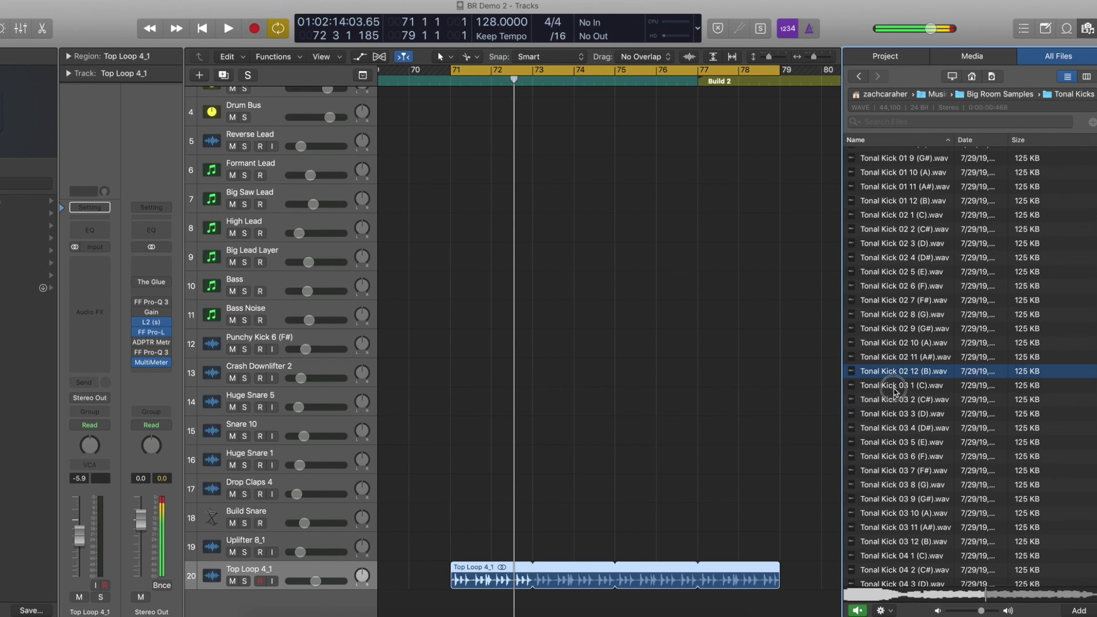
{"action": "left_click", "coordinate": [893, 386]}
{"action": "scroll", "coordinate": [889, 418], "scroll_direction": "down", "scroll_amount": 3}
Add Tonal Kick 03 1 (C).wav on a new track, looped from bar 71 to bar 79, and audition it at -9.0 dB with the top loop.
{"action": "left_click_drag", "start_coordinate": [893, 347], "coordinate": [449, 609]}
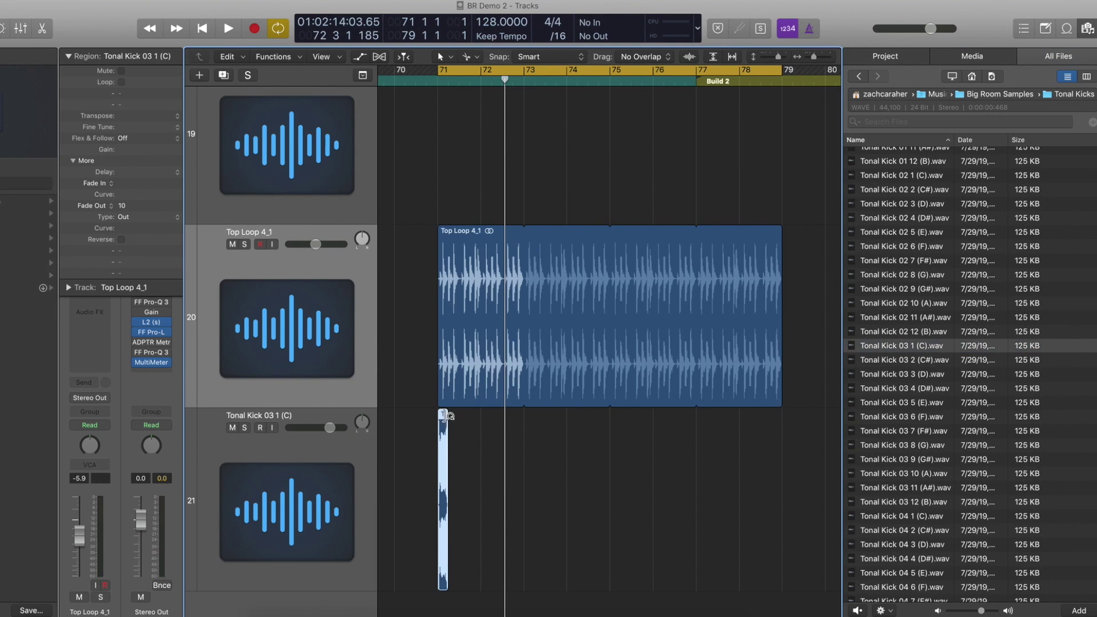
{"action": "left_click_drag", "start_coordinate": [447, 415], "coordinate": [781, 432]}
{"action": "key", "text": "space"}
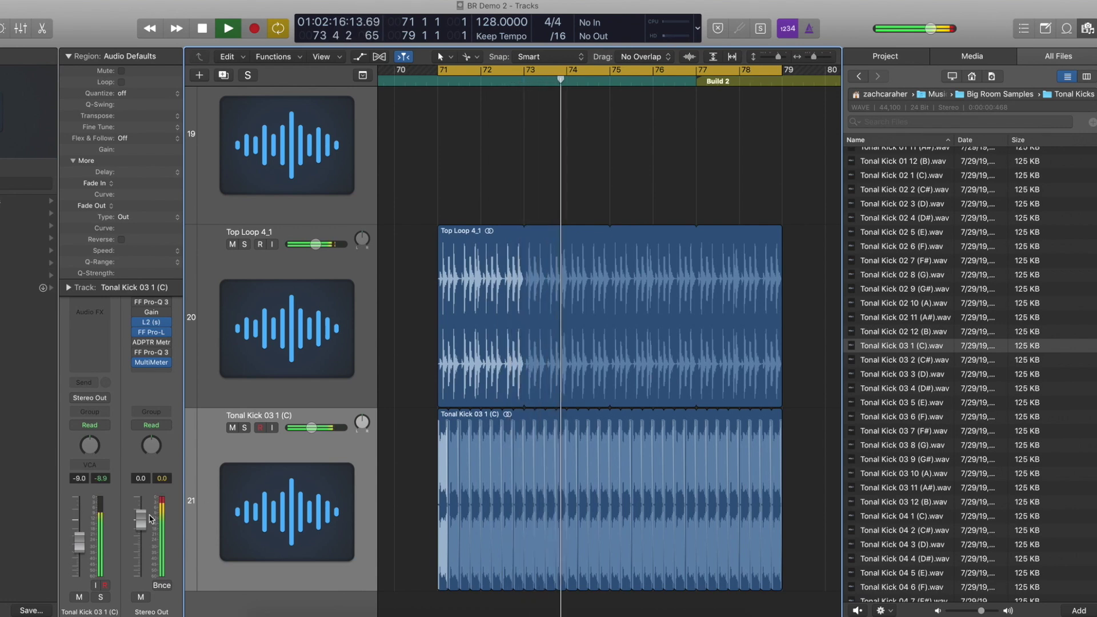
{"action": "key", "text": "space"}
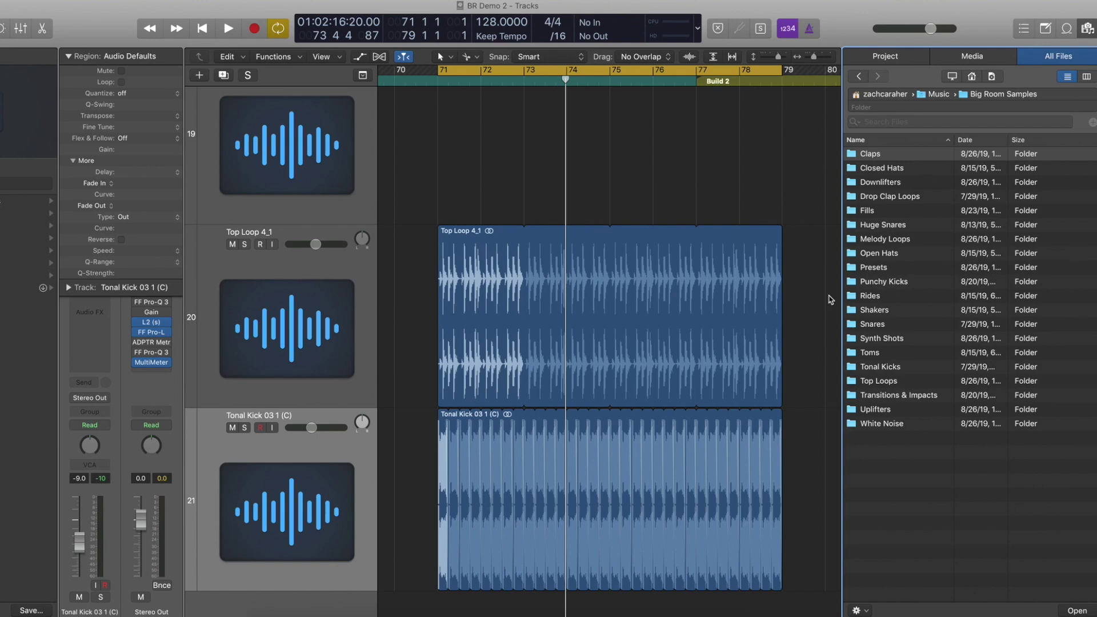
Open the Rides sample folder and preview Ride 1.wav through Ride 4.wav in order.
{"action": "double_click", "coordinate": [892, 296]}
{"action": "left_click", "coordinate": [879, 153]}
{"action": "left_click", "coordinate": [879, 168]}
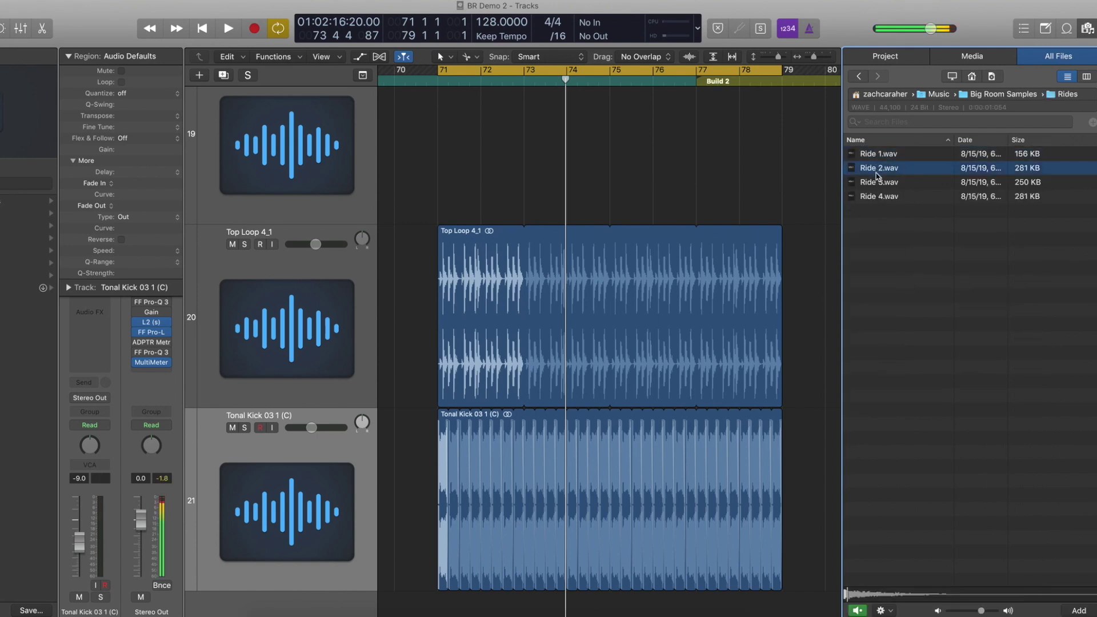
{"action": "left_click", "coordinate": [879, 182]}
{"action": "left_click", "coordinate": [879, 199]}
Open the Toms sample folder and preview its samples from Tom 10.wav up to Tom 5.wav, plus Tom 3.wav.
{"action": "left_click", "coordinate": [992, 95]}
{"action": "double_click", "coordinate": [875, 355]}
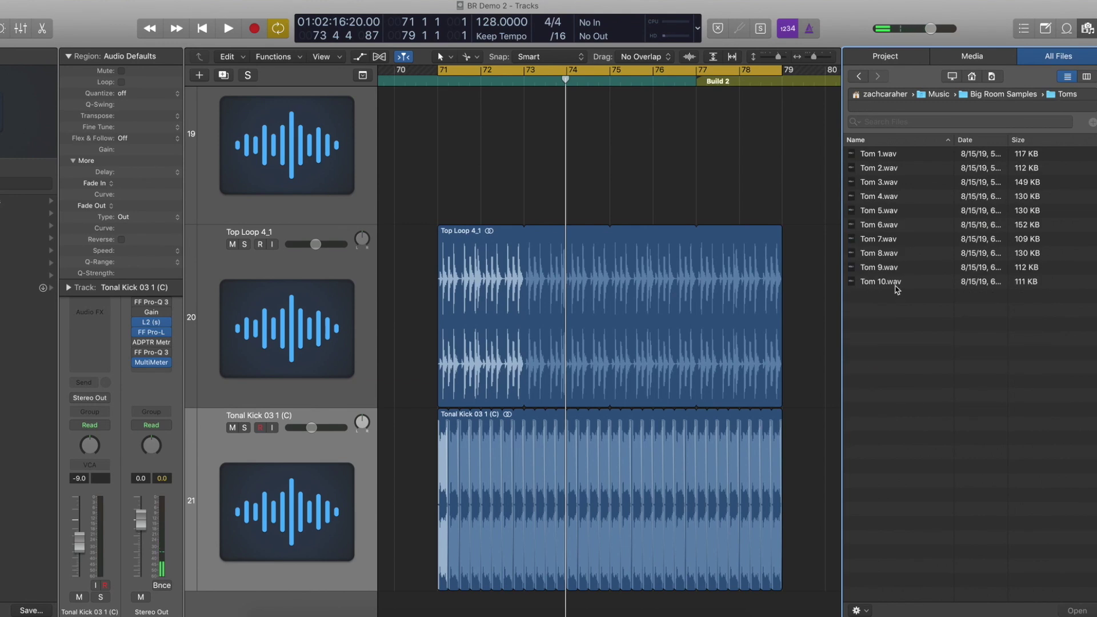
{"action": "left_click", "coordinate": [893, 283]}
{"action": "left_click", "coordinate": [889, 267]}
{"action": "left_click", "coordinate": [886, 253]}
{"action": "left_click", "coordinate": [882, 240]}
{"action": "left_click", "coordinate": [883, 227]}
{"action": "left_click", "coordinate": [885, 211]}
{"action": "left_click", "coordinate": [887, 184]}
Open the Transitions & Impacts folder, preview Impact 4.wav, and play Impact 1.wav through Impact 5.wav in order.
{"action": "left_click", "coordinate": [974, 93]}
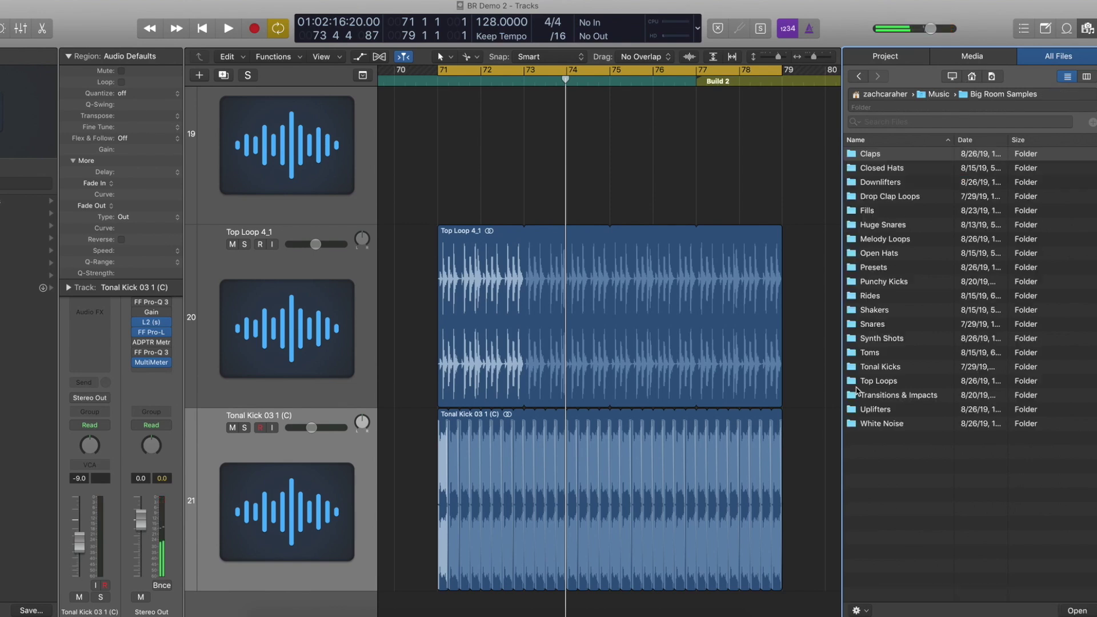
{"action": "double_click", "coordinate": [885, 395]}
{"action": "left_click", "coordinate": [899, 197]}
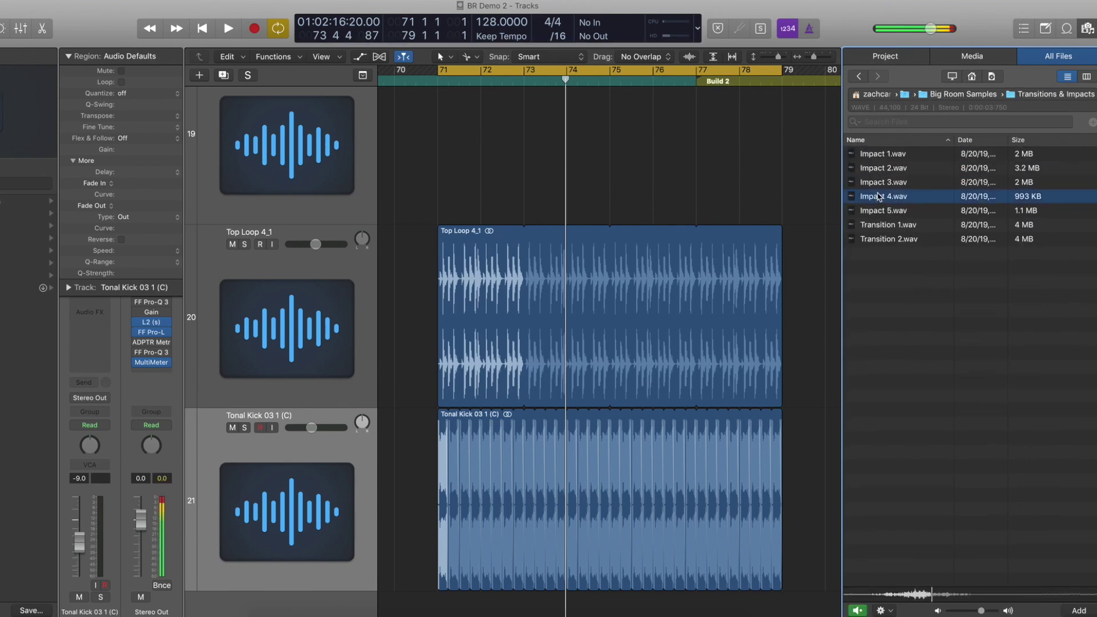
{"action": "left_click", "coordinate": [880, 154]}
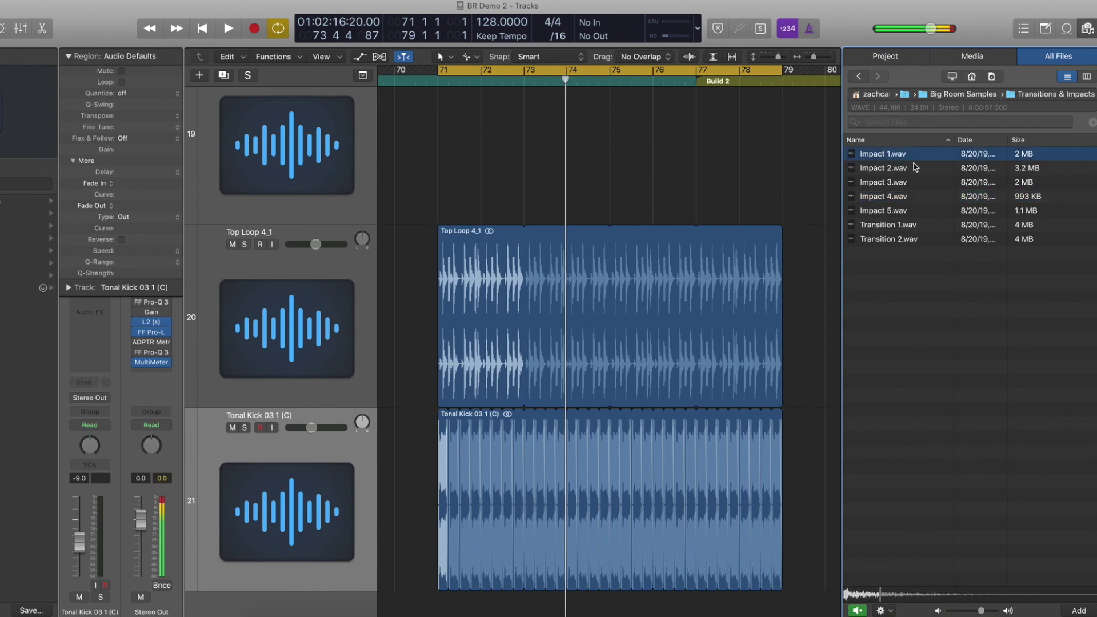
{"action": "key", "text": "Down"}
{"action": "key", "text": "Down"}
{"action": "key", "text": "Down"}
{"action": "key", "text": "Down"}
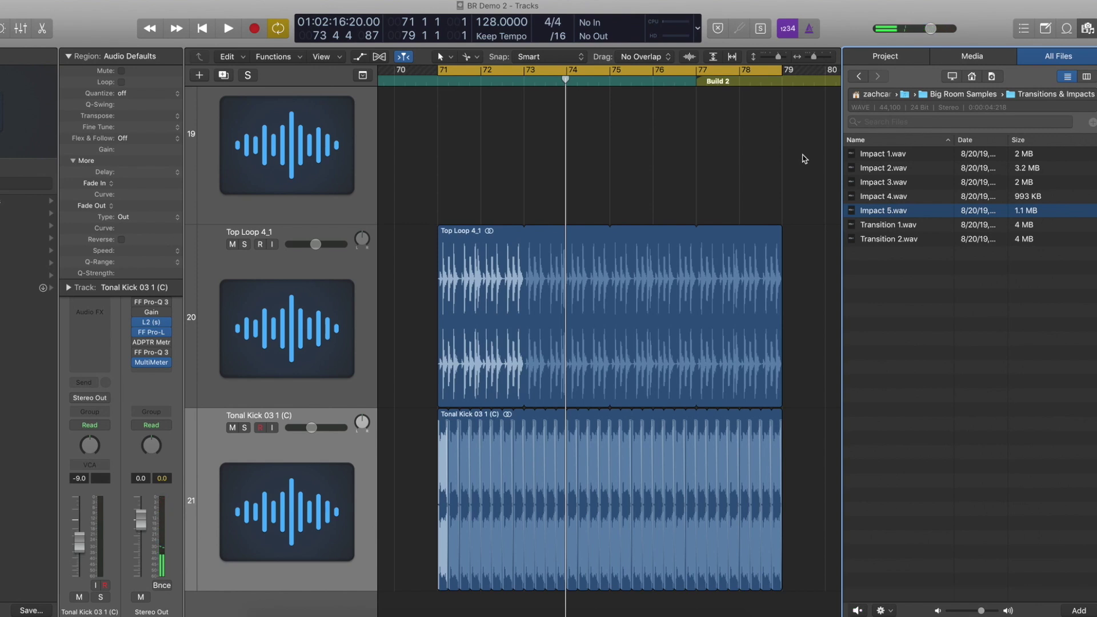
Return to the Big Room Samples folder, open Uplifters and preview Uplifter 4.wav.
{"action": "key", "text": "super+Up"}
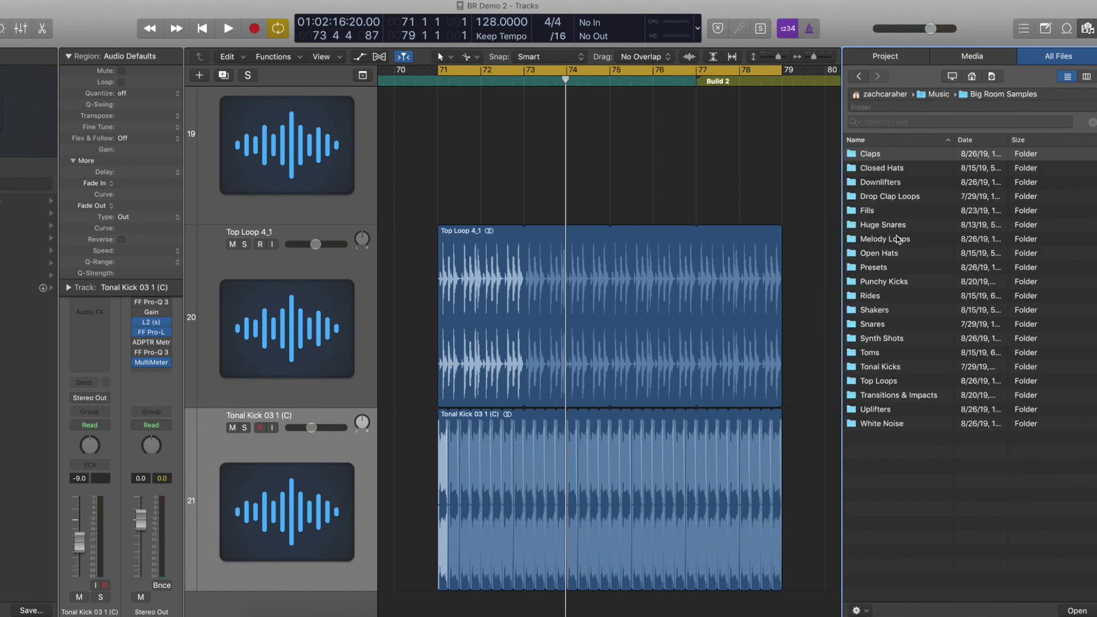
{"action": "double_click", "coordinate": [886, 412]}
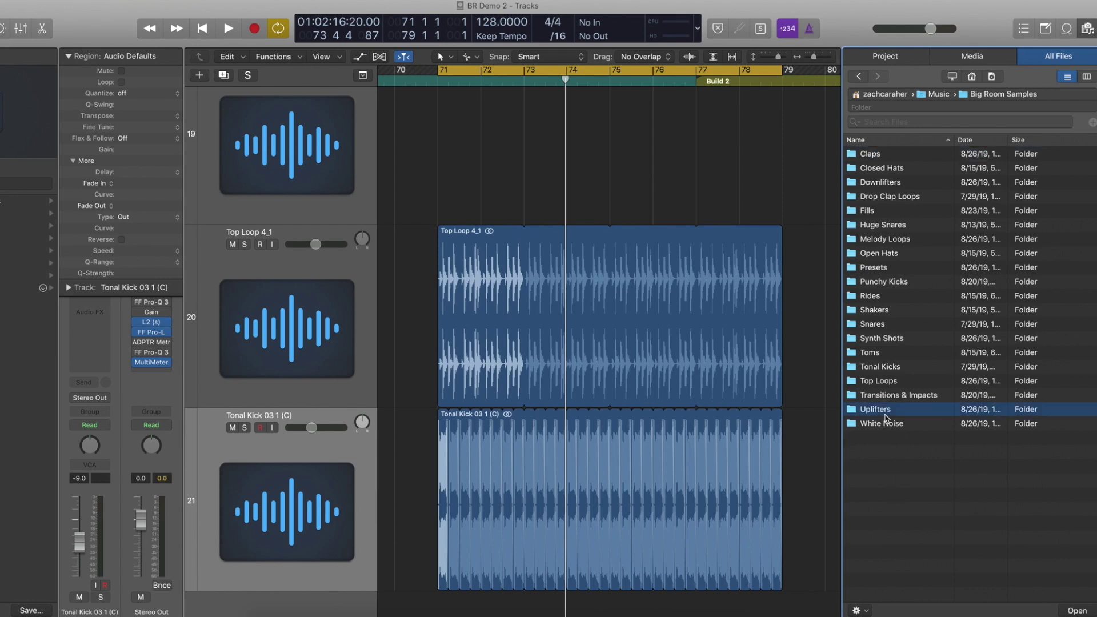
{"action": "left_click", "coordinate": [890, 196]}
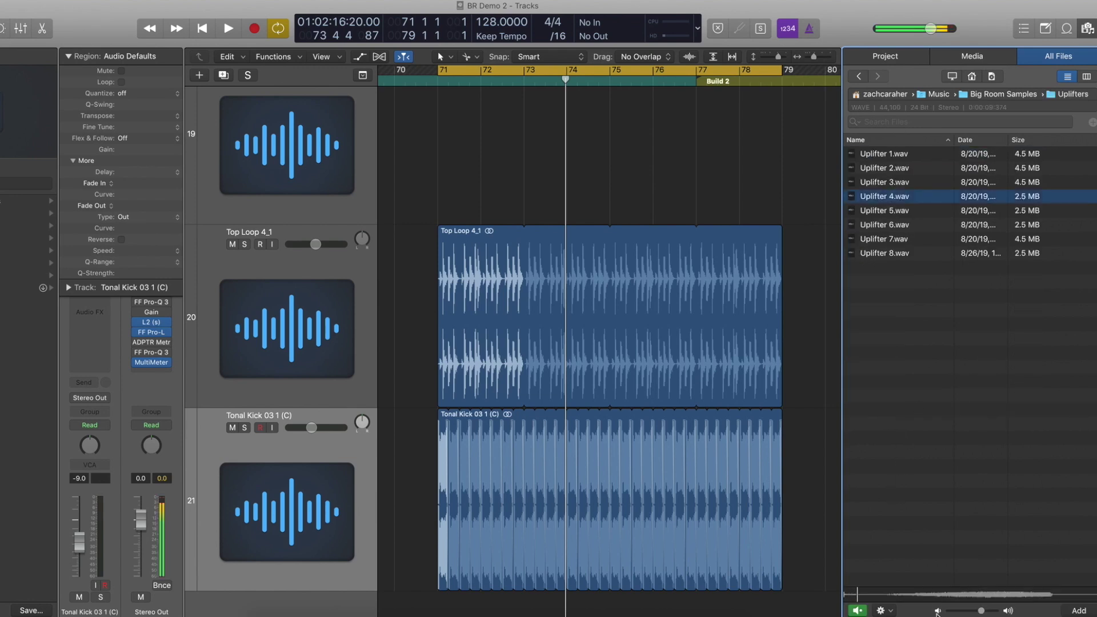